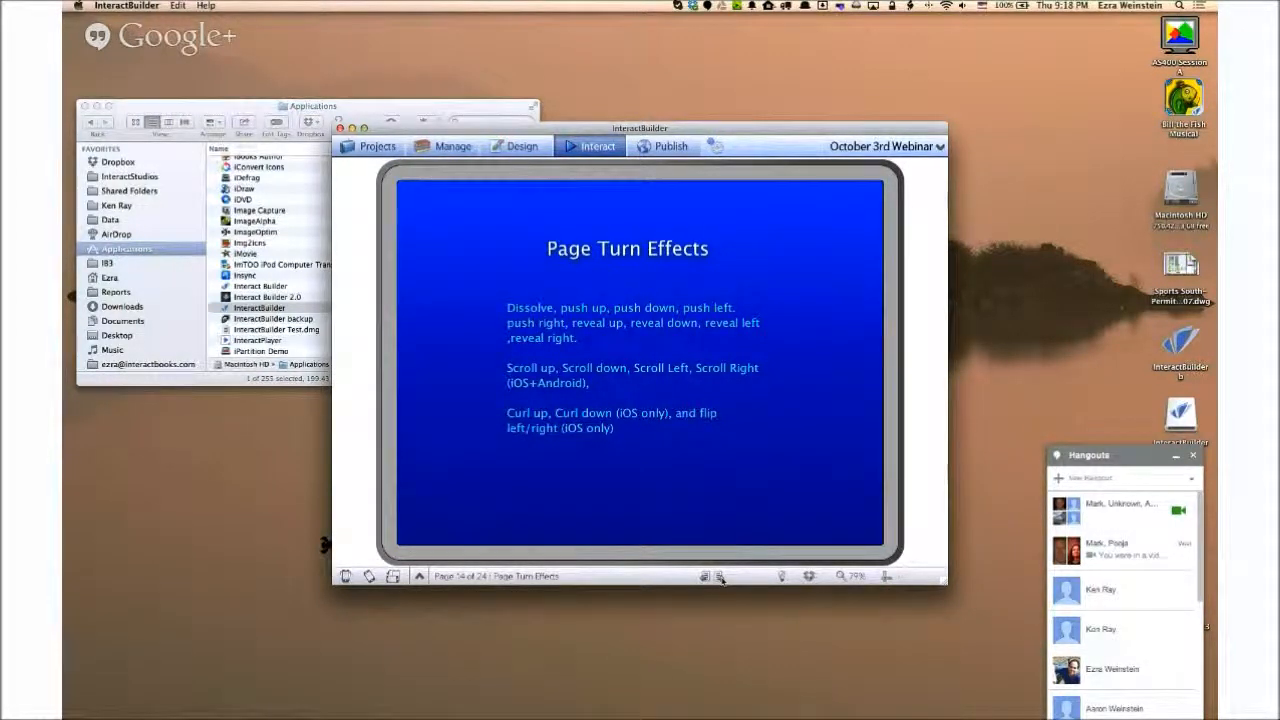
Set the project's page turn effect to Dissolve in design mode.
click(521, 147)
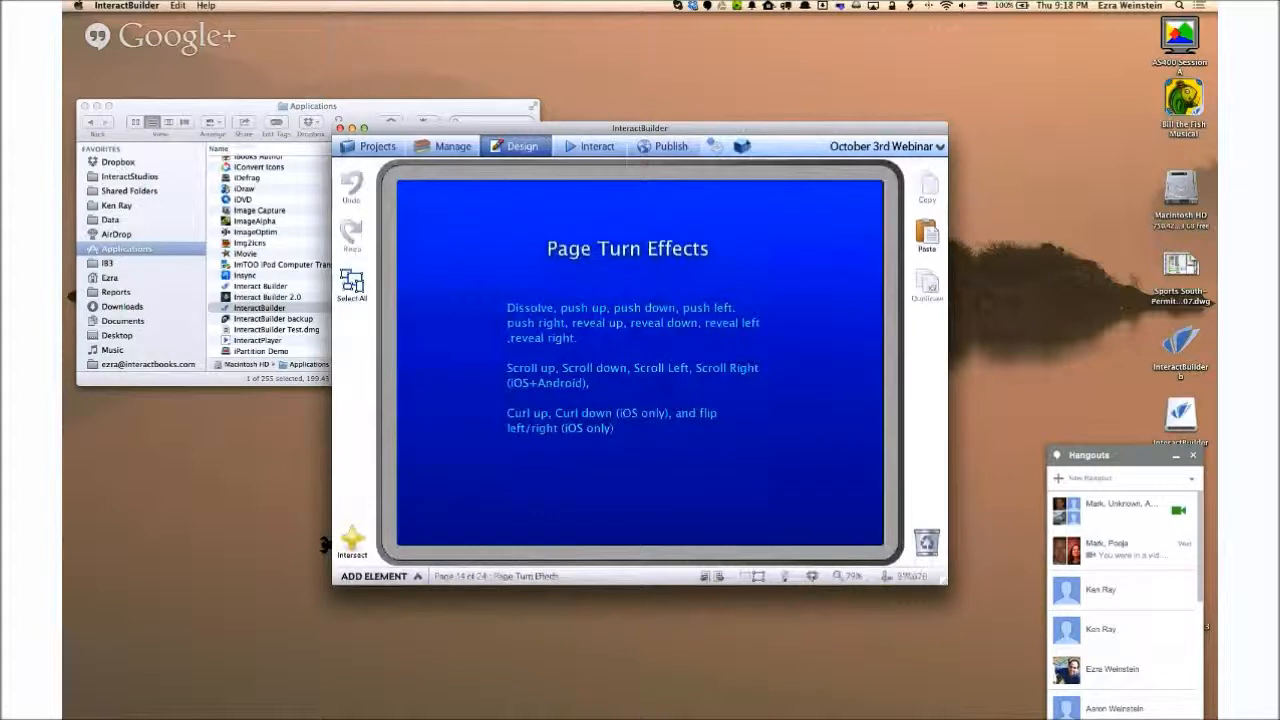
click(741, 146)
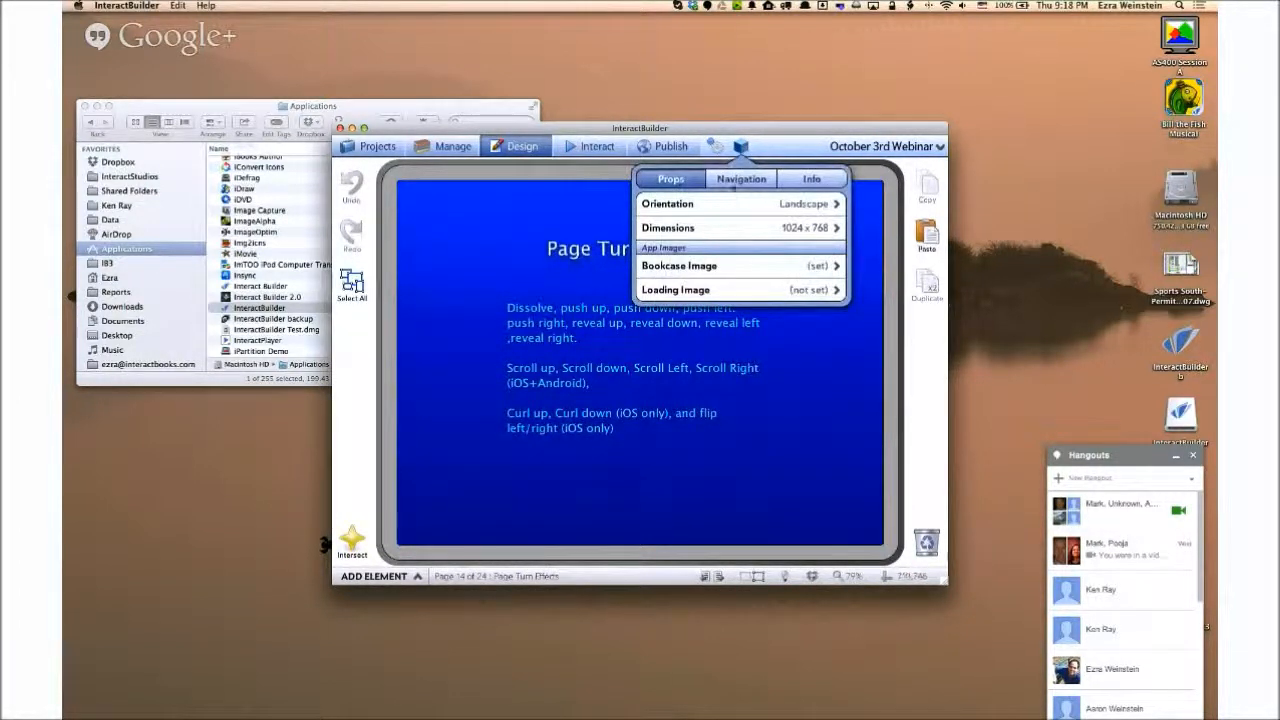
click(748, 178)
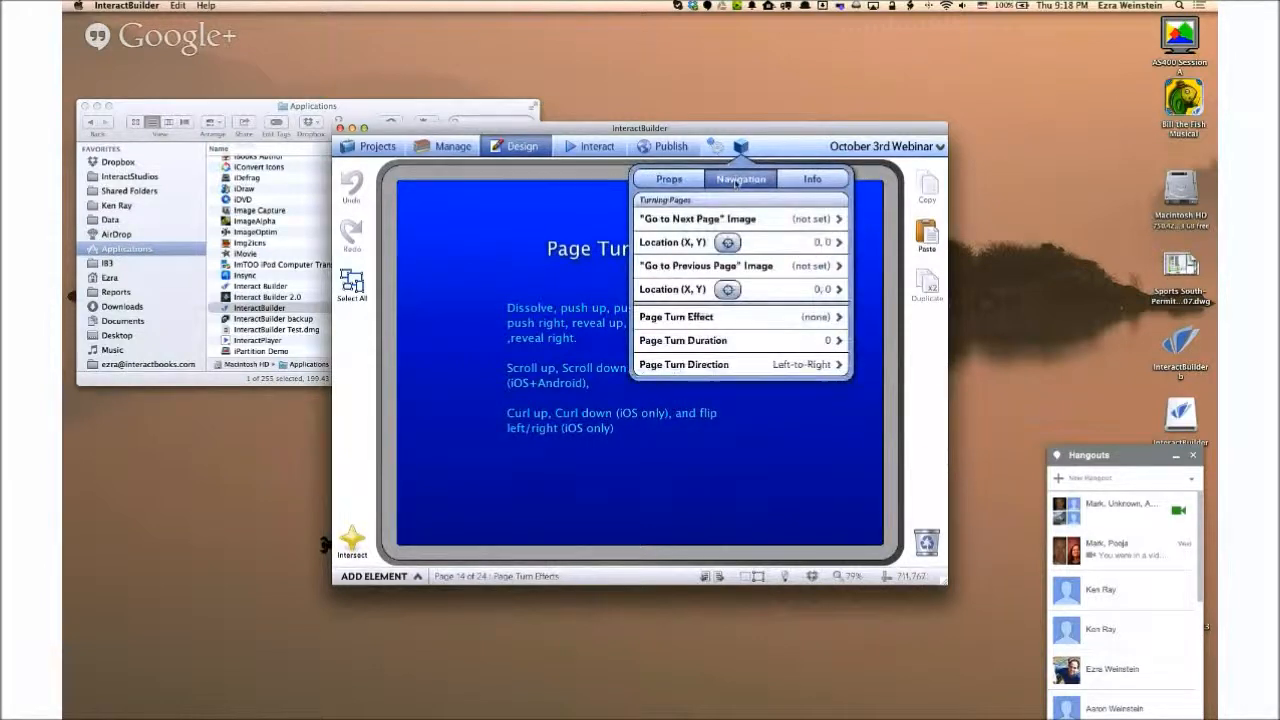
click(724, 318)
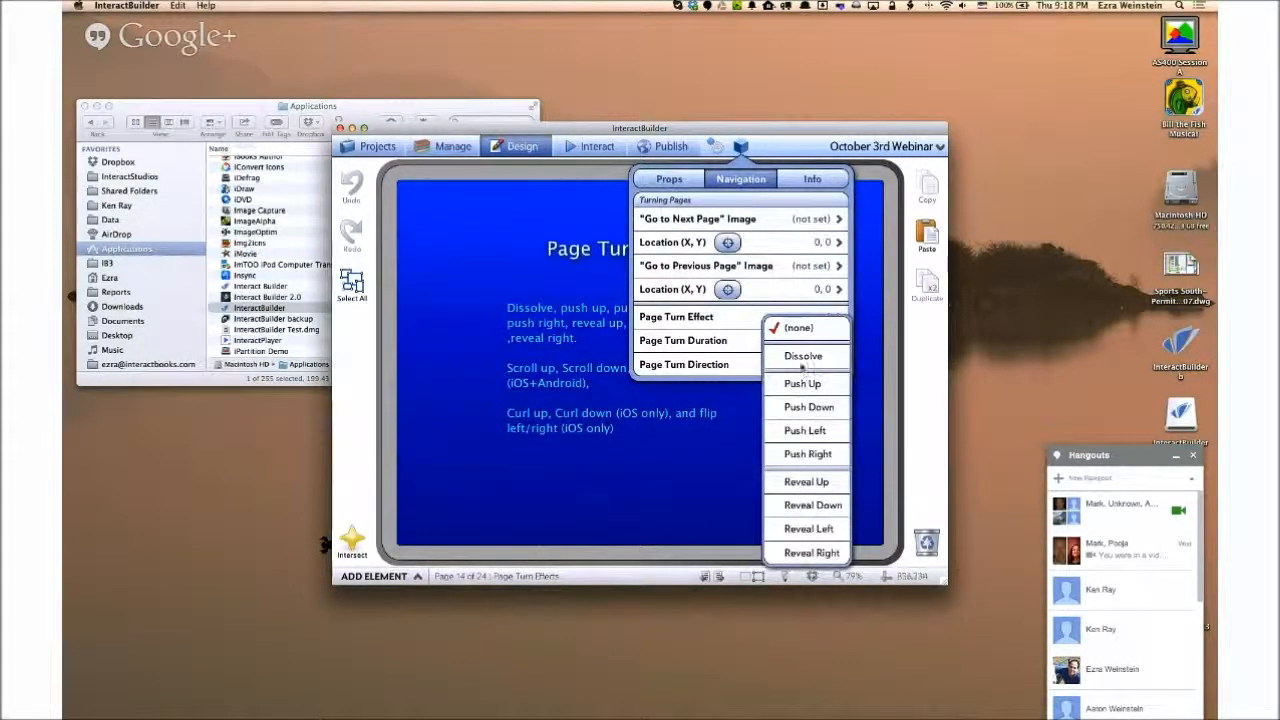
click(802, 358)
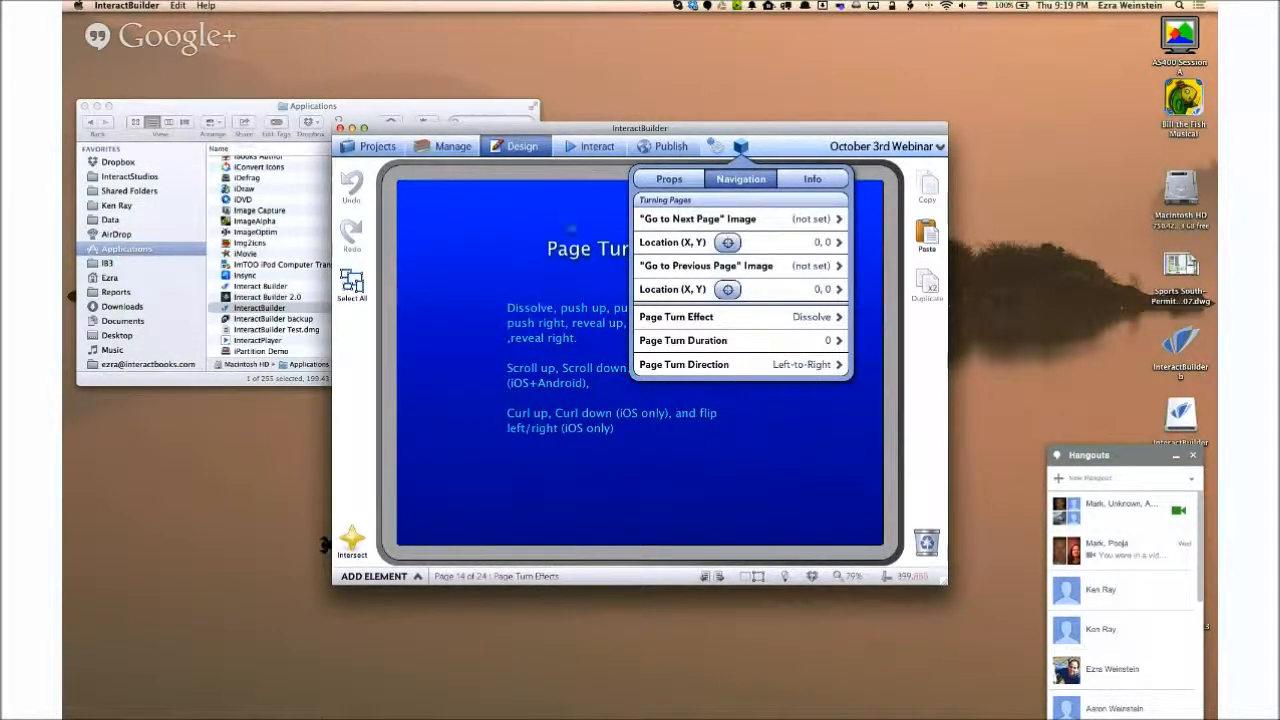
Preview the Dissolve page turn by going forward to the Shapes page and back to the Page Turn Effects page.
click(575, 146)
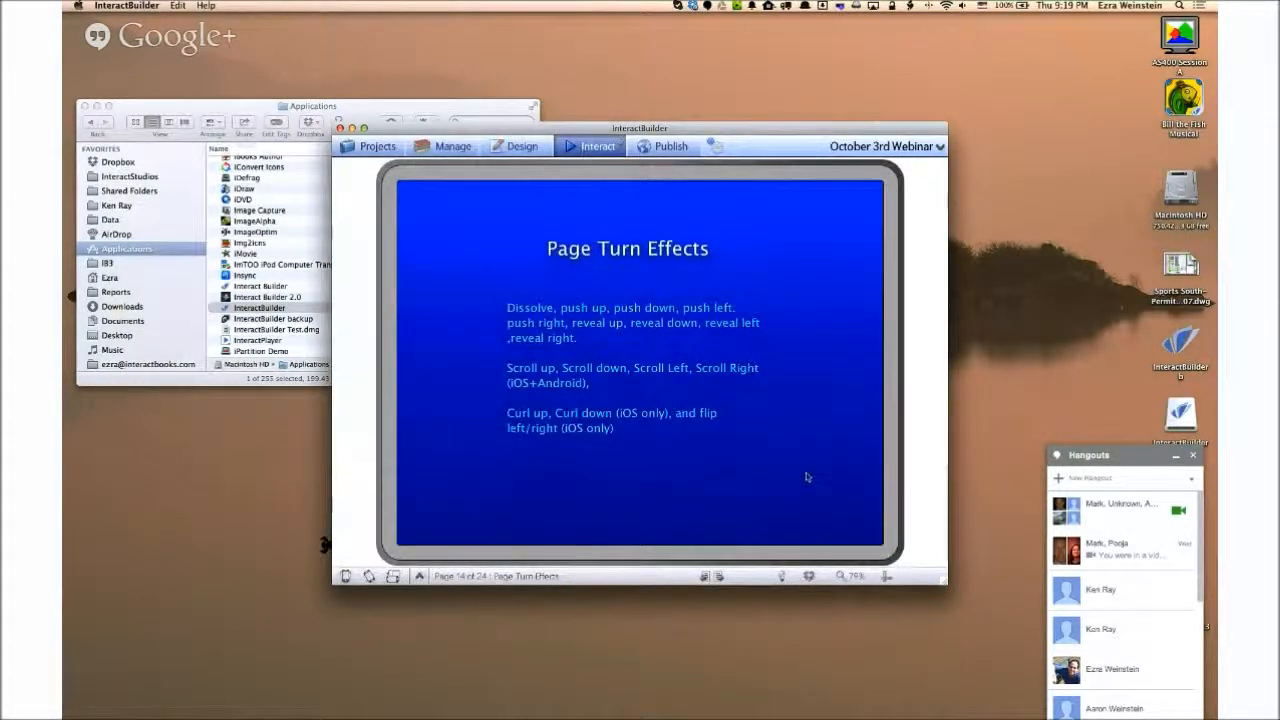
click(868, 532)
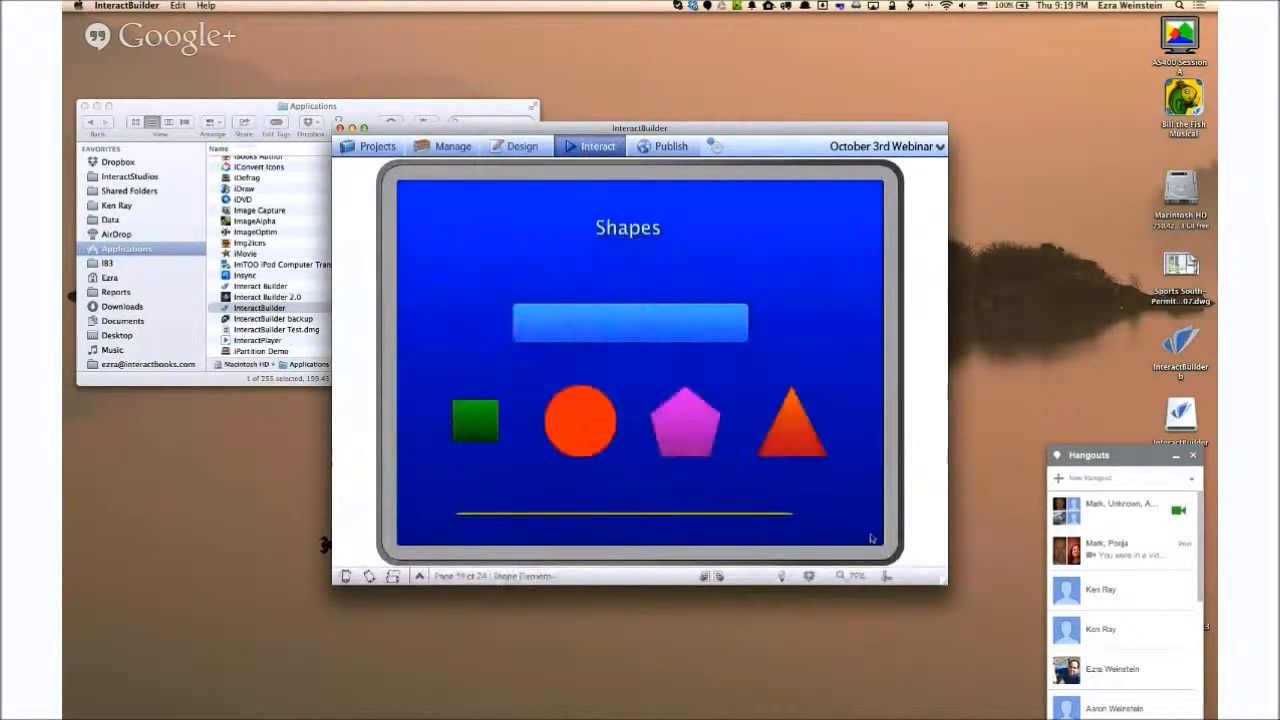
click(409, 545)
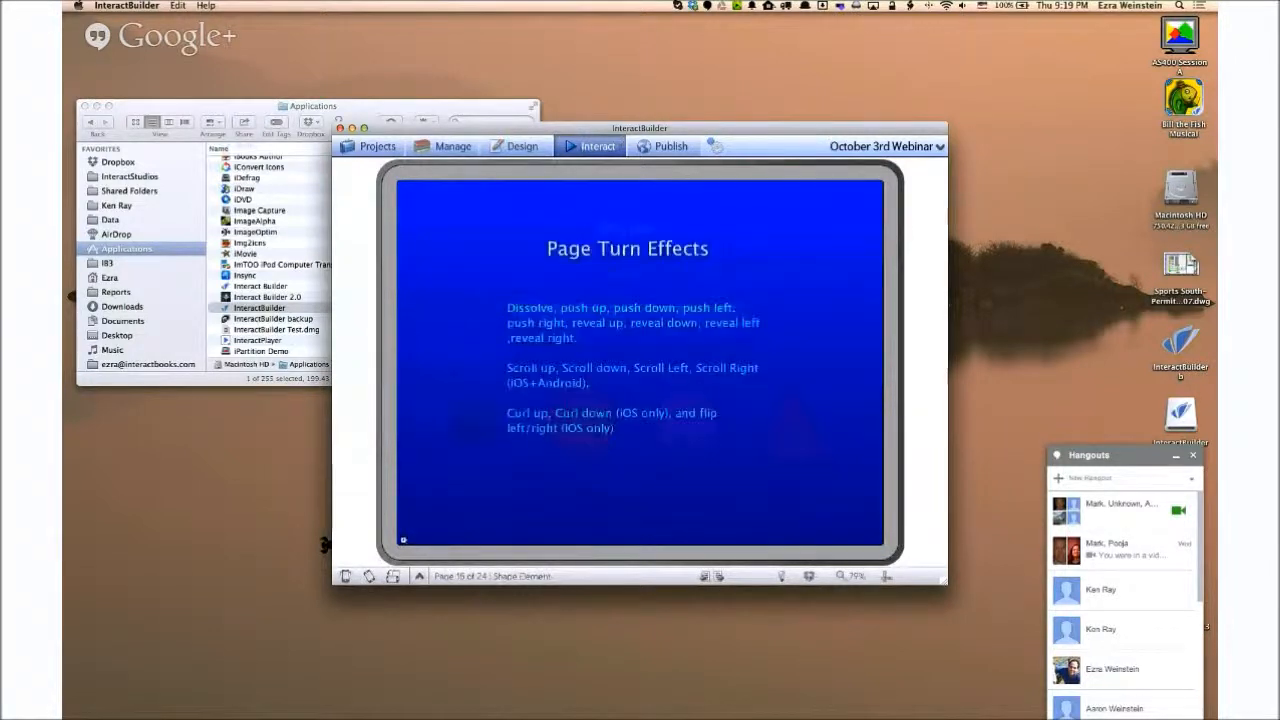
Return to design mode and set the project's page turn effect to Push Right.
click(520, 146)
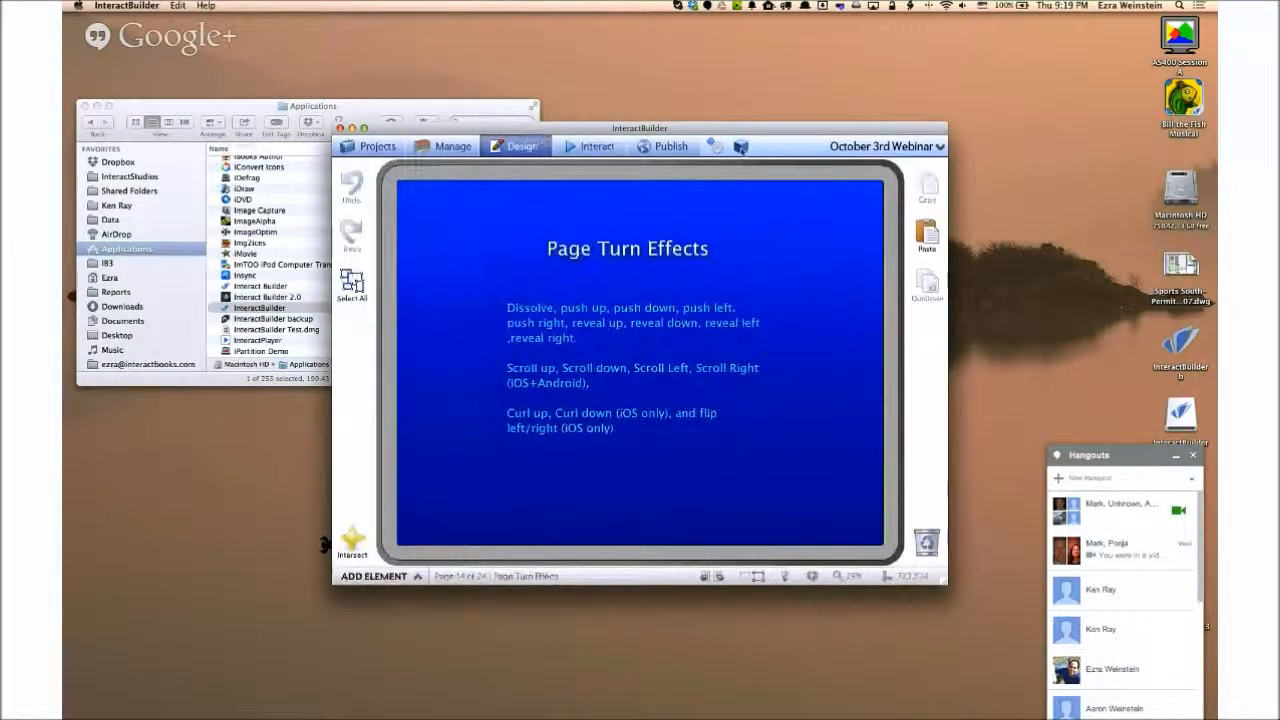
click(741, 147)
click(741, 179)
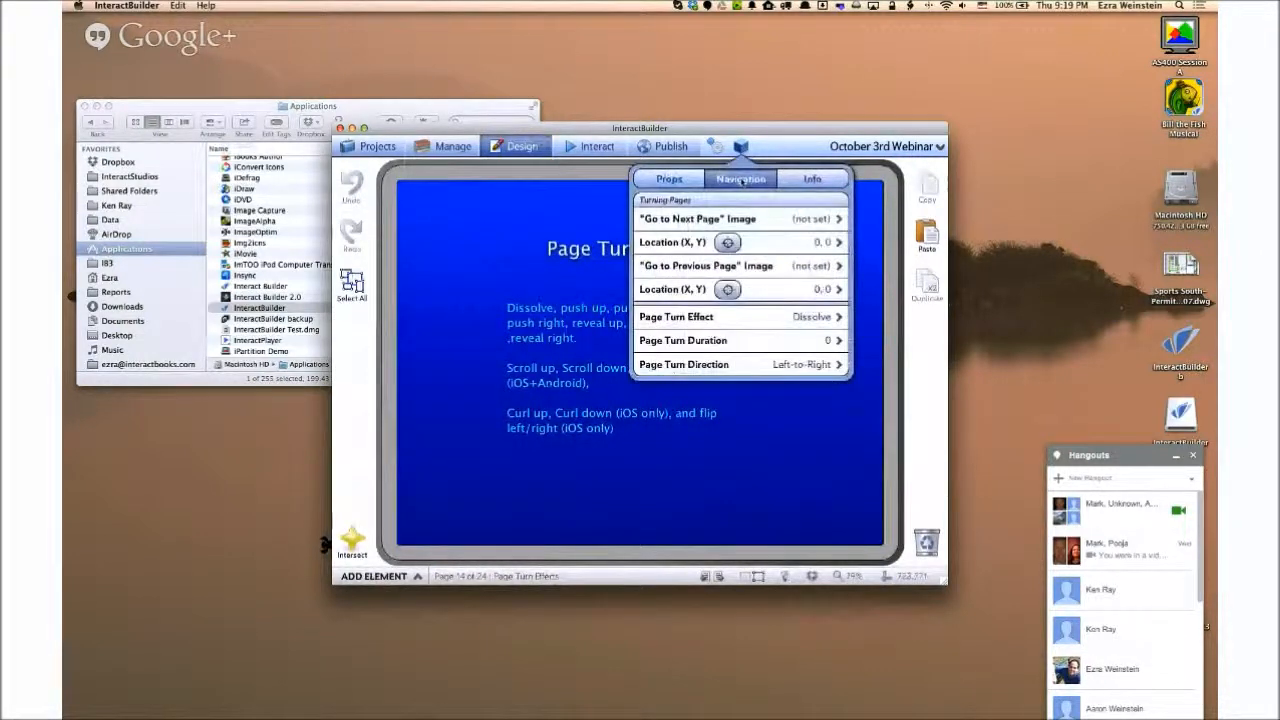
click(745, 320)
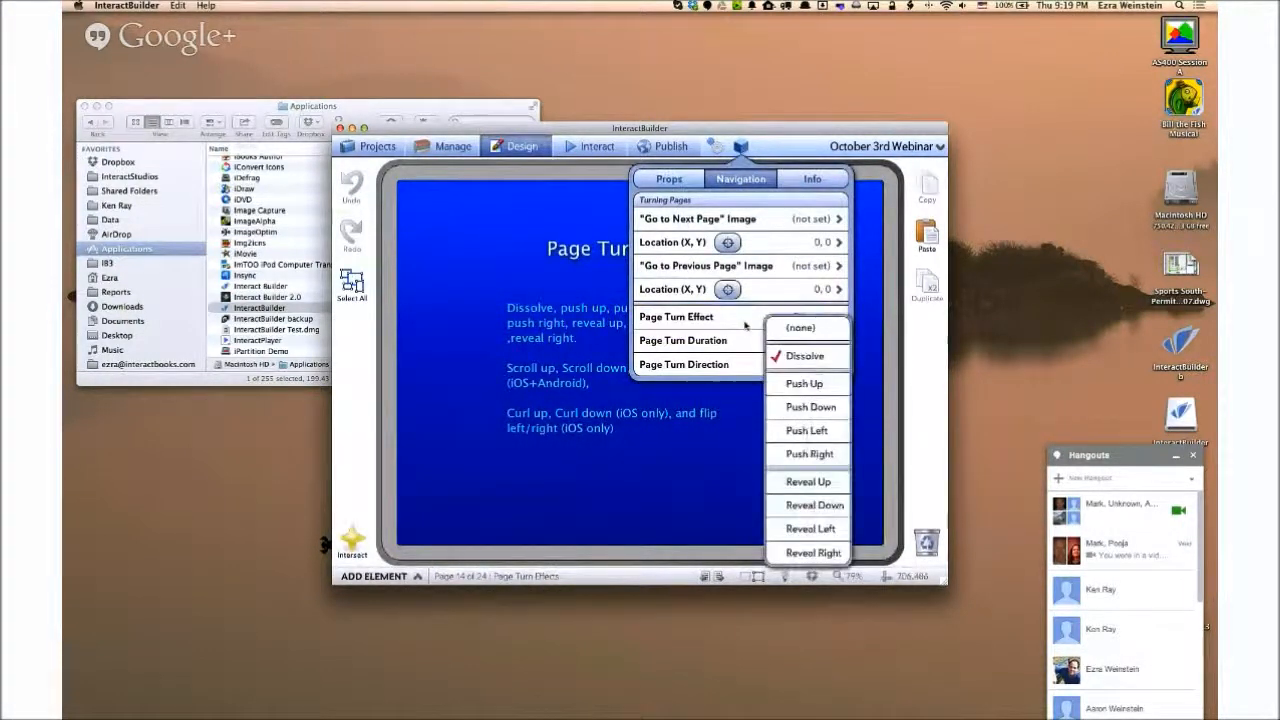
click(800, 457)
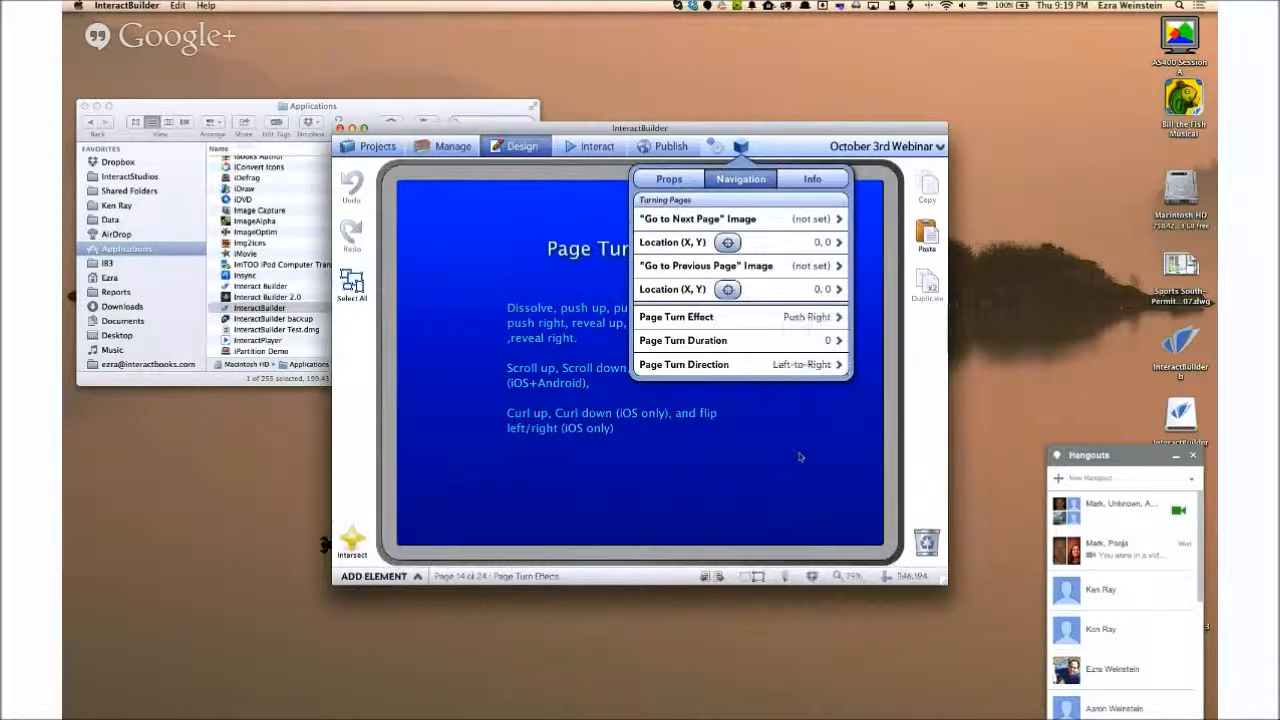
click(725, 457)
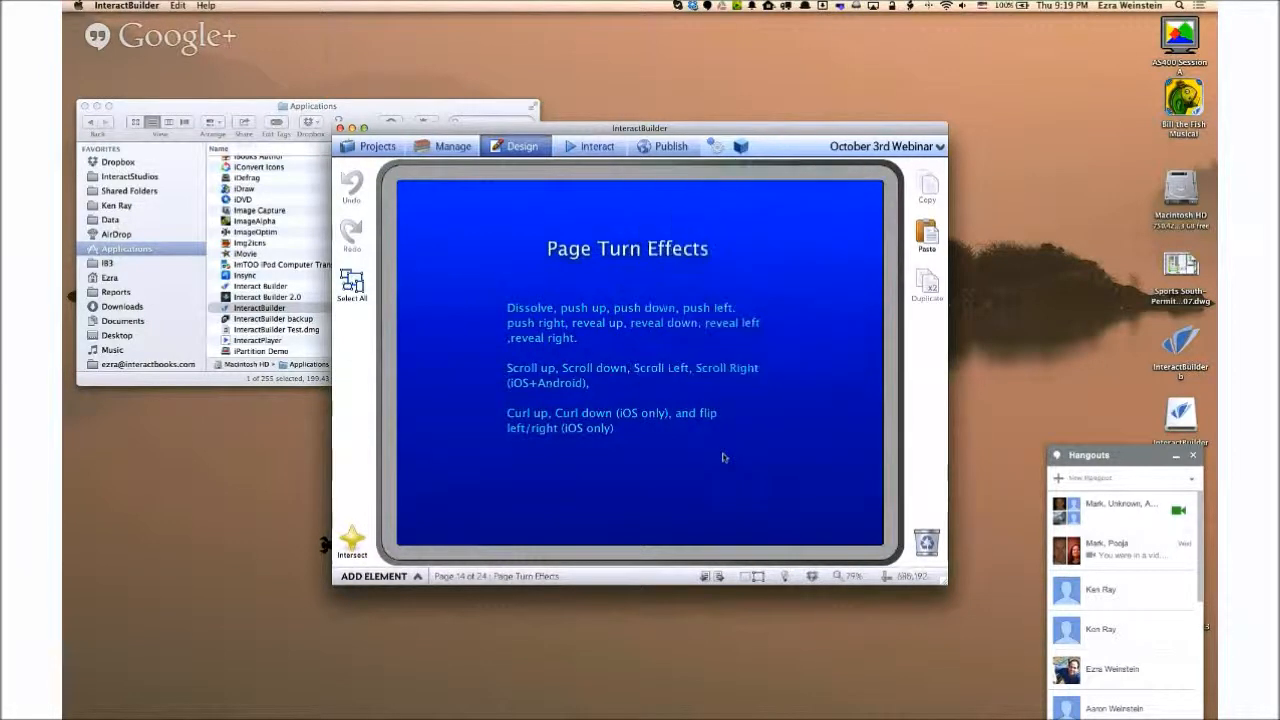
Preview the Push Right page turn between the Page Turn Effects and Shapes pages, ending on the Shapes page.
click(596, 148)
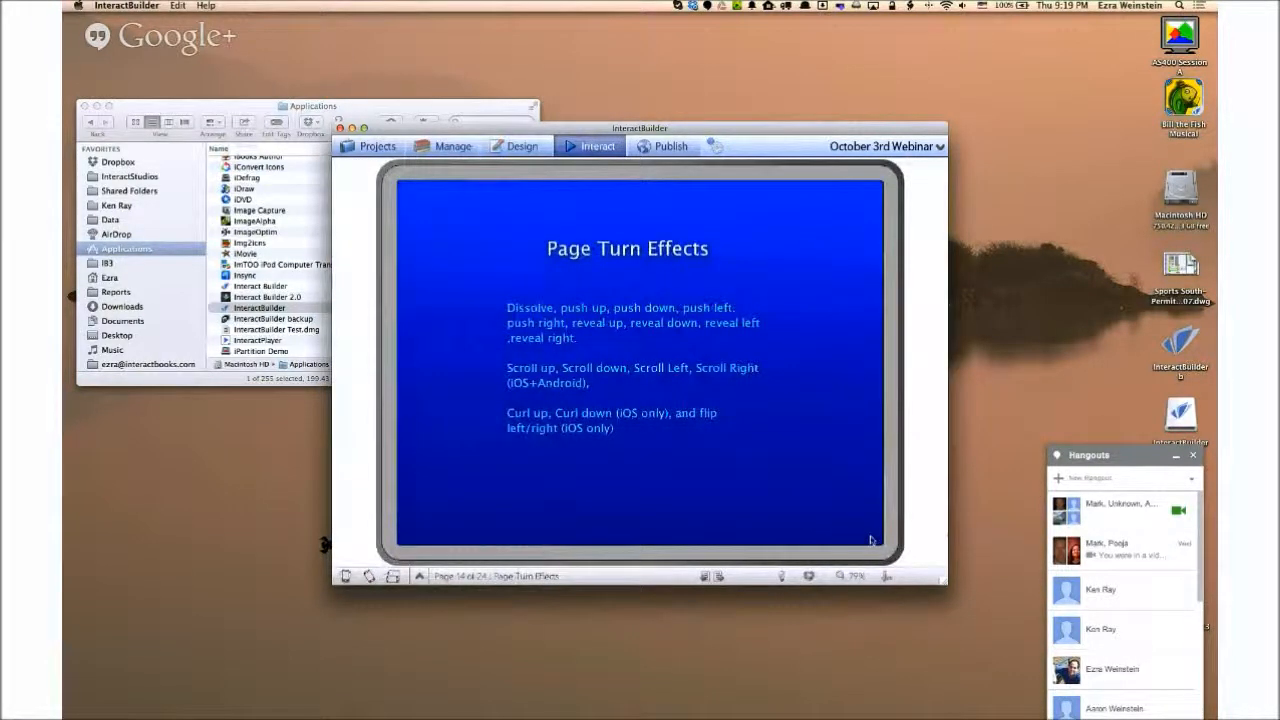
click(871, 541)
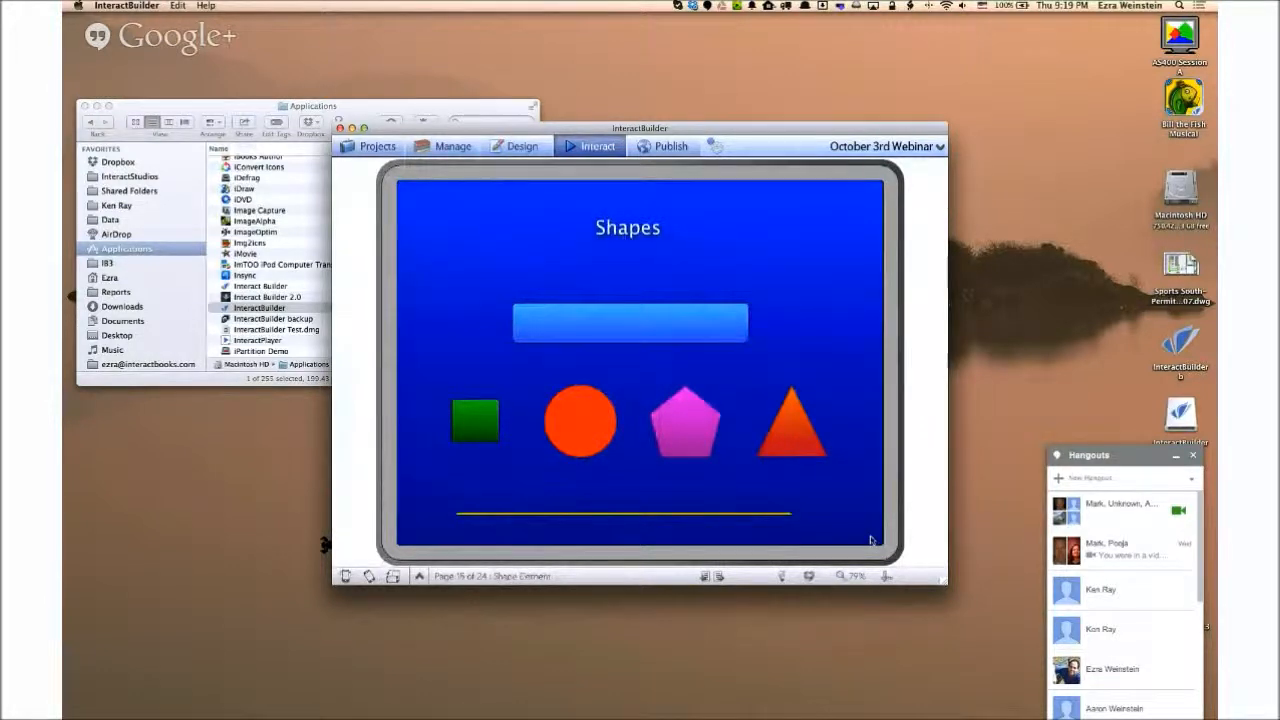
click(400, 540)
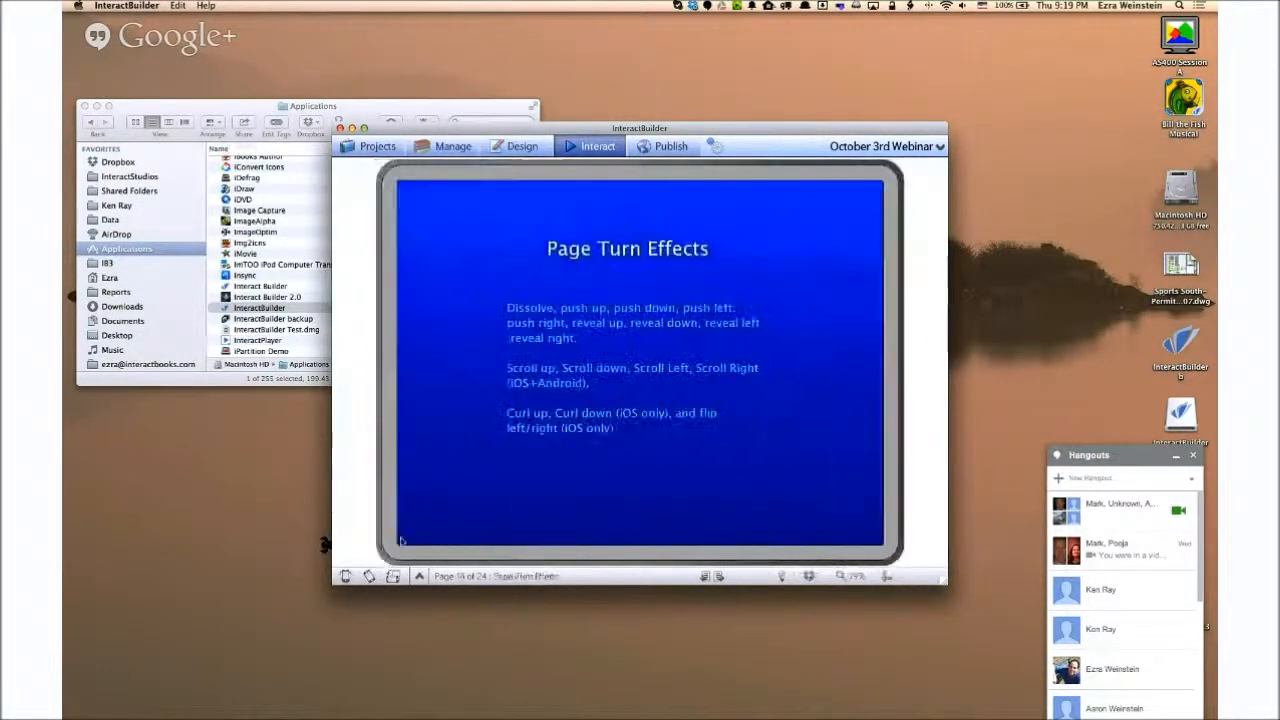
click(873, 540)
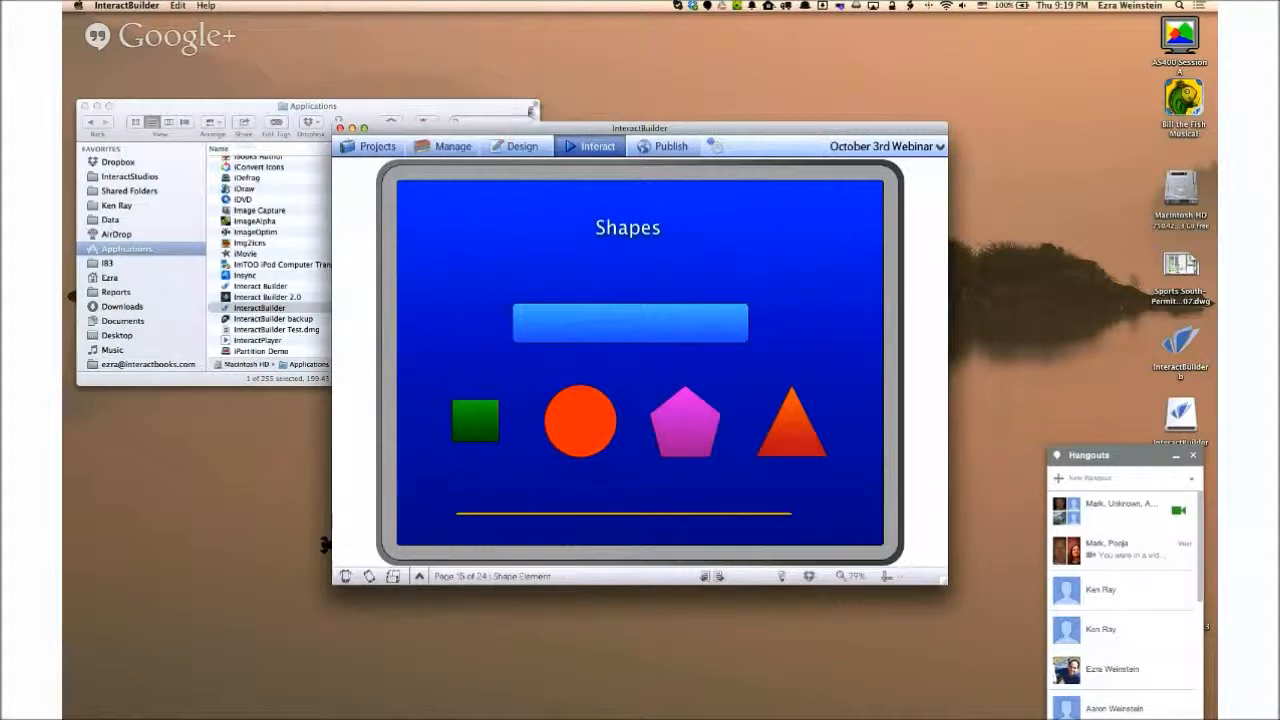
Add a new shape element to the Shapes page in design mode and name it Line2.
click(518, 146)
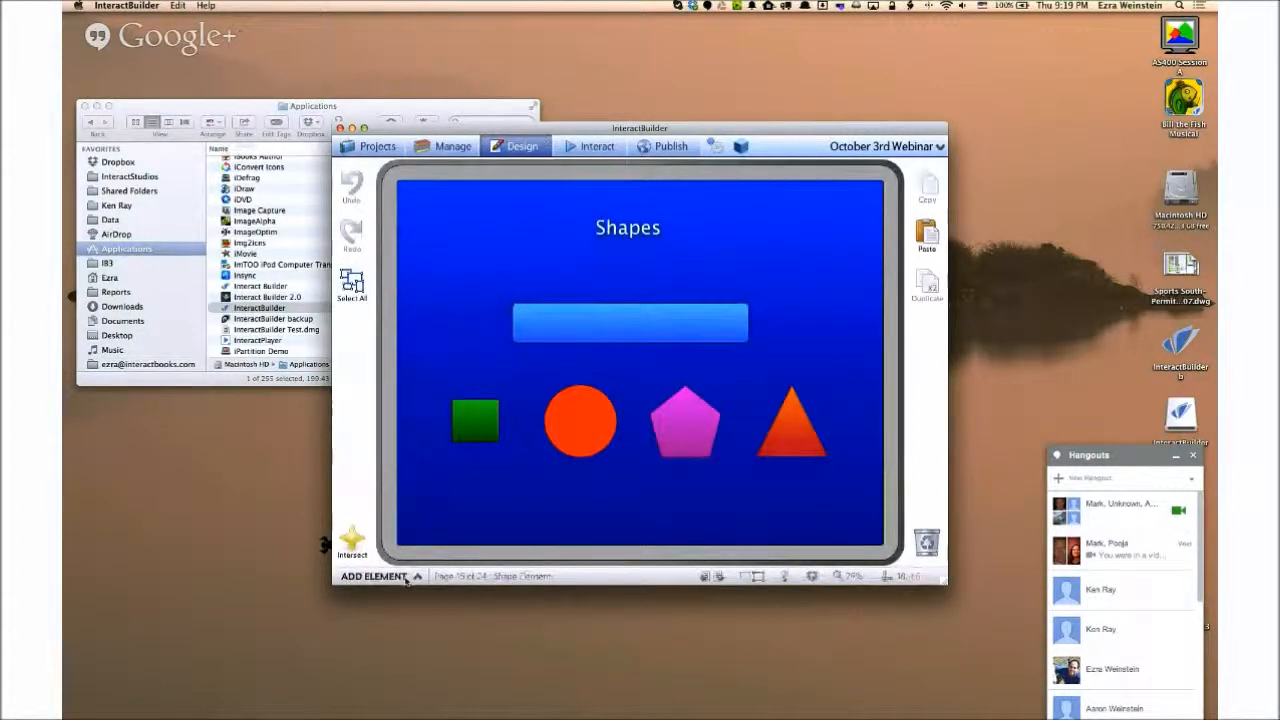
click(380, 577)
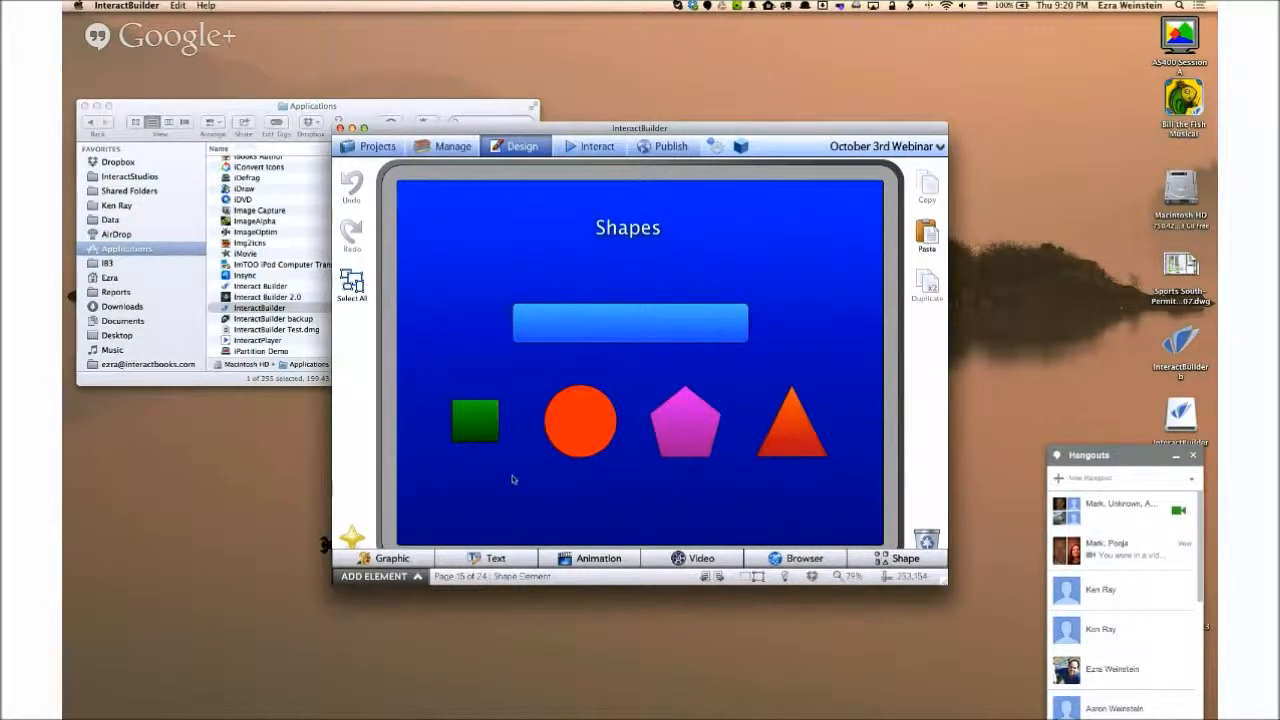
click(559, 438)
click(462, 496)
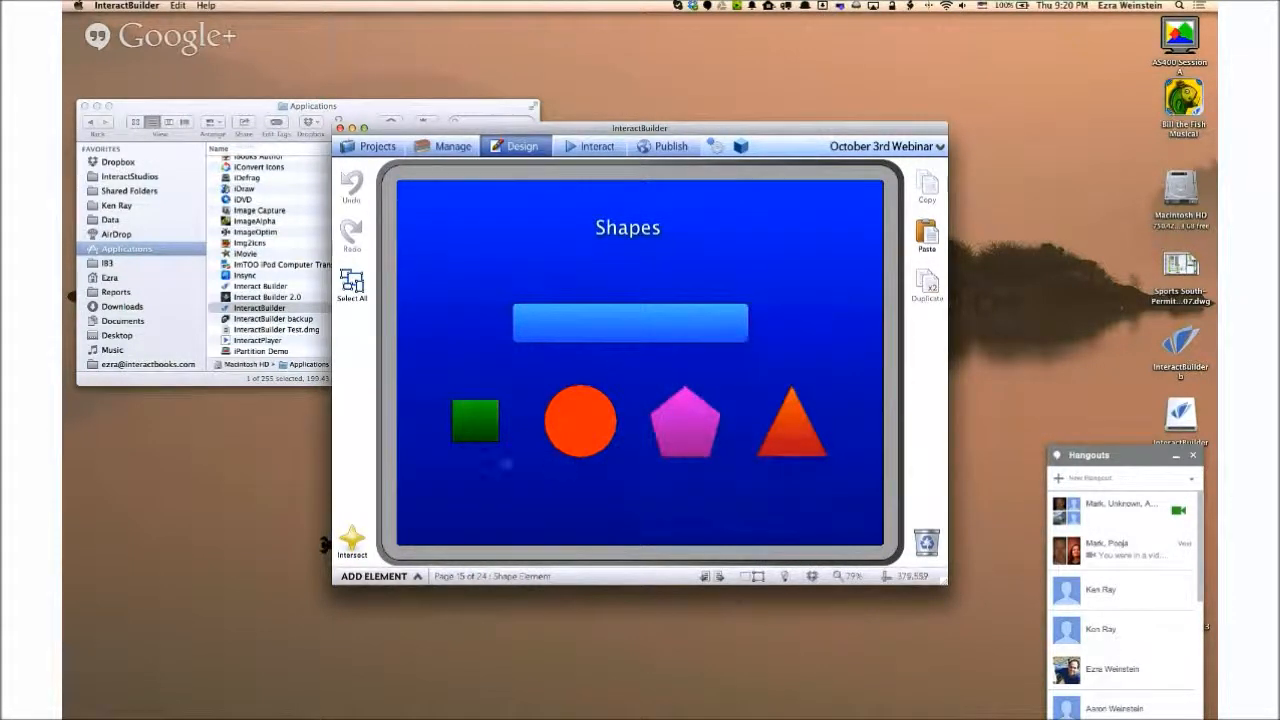
click(398, 576)
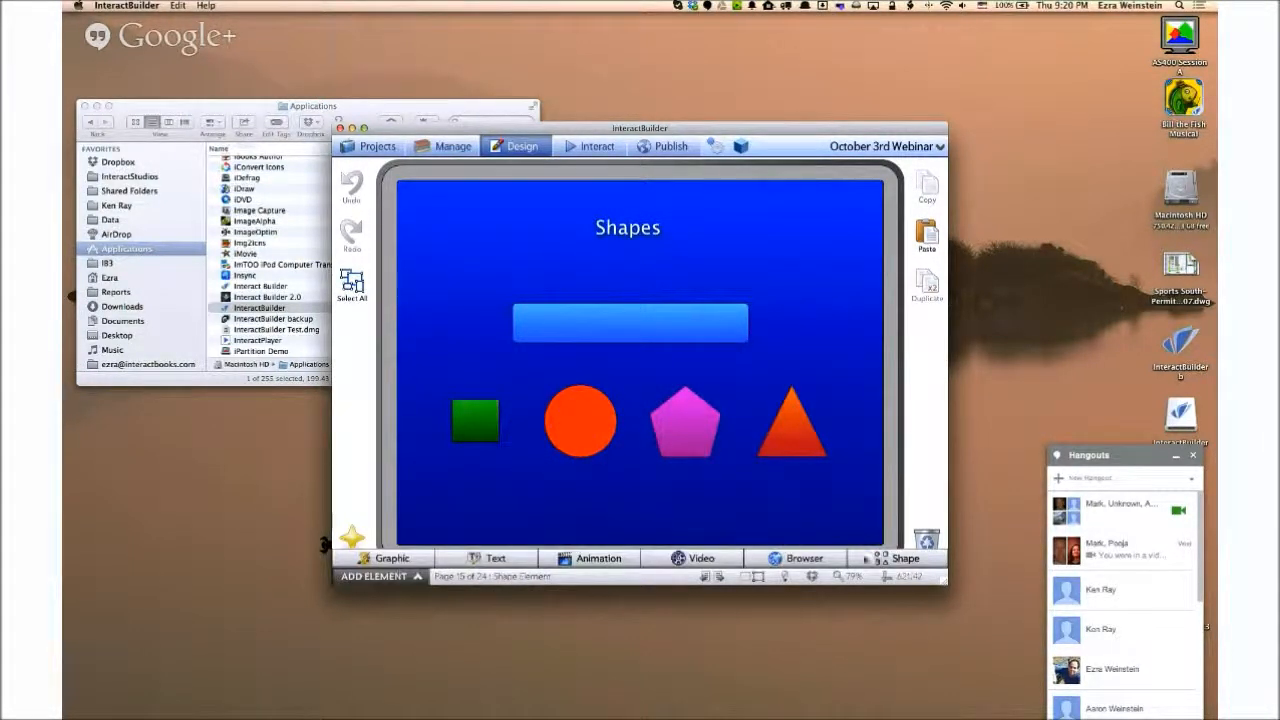
click(800, 558)
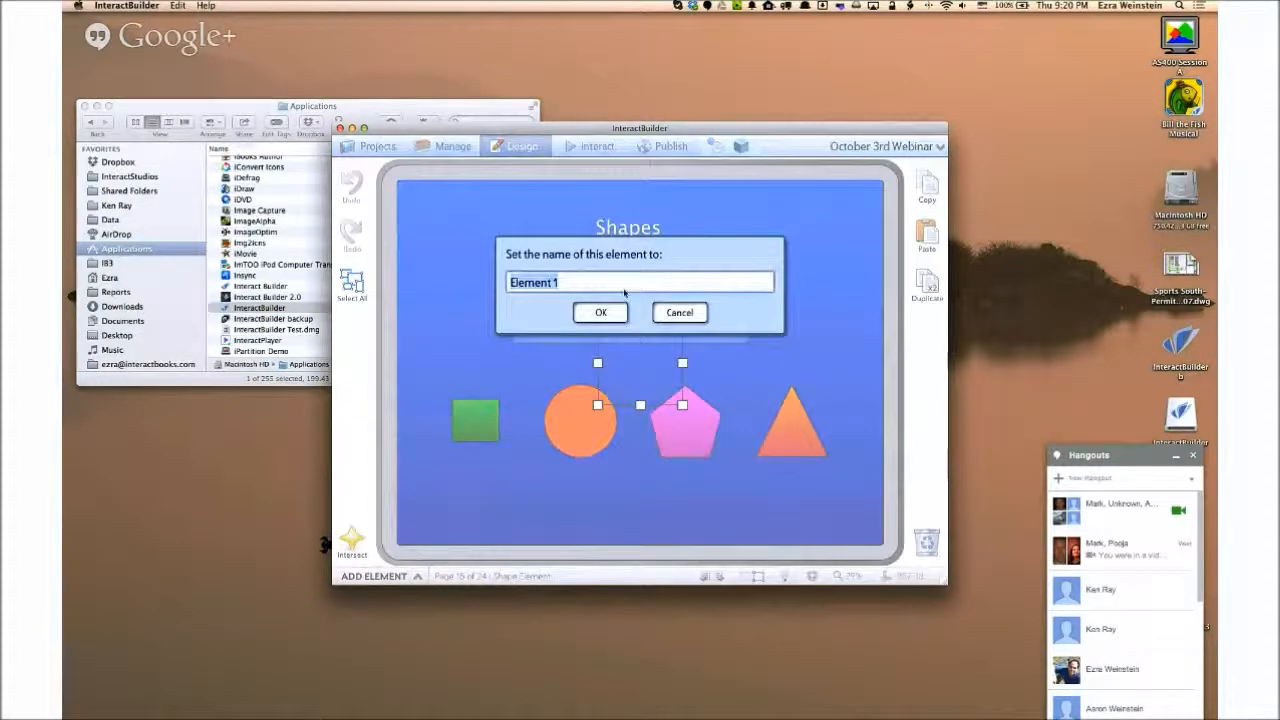
text(Line)
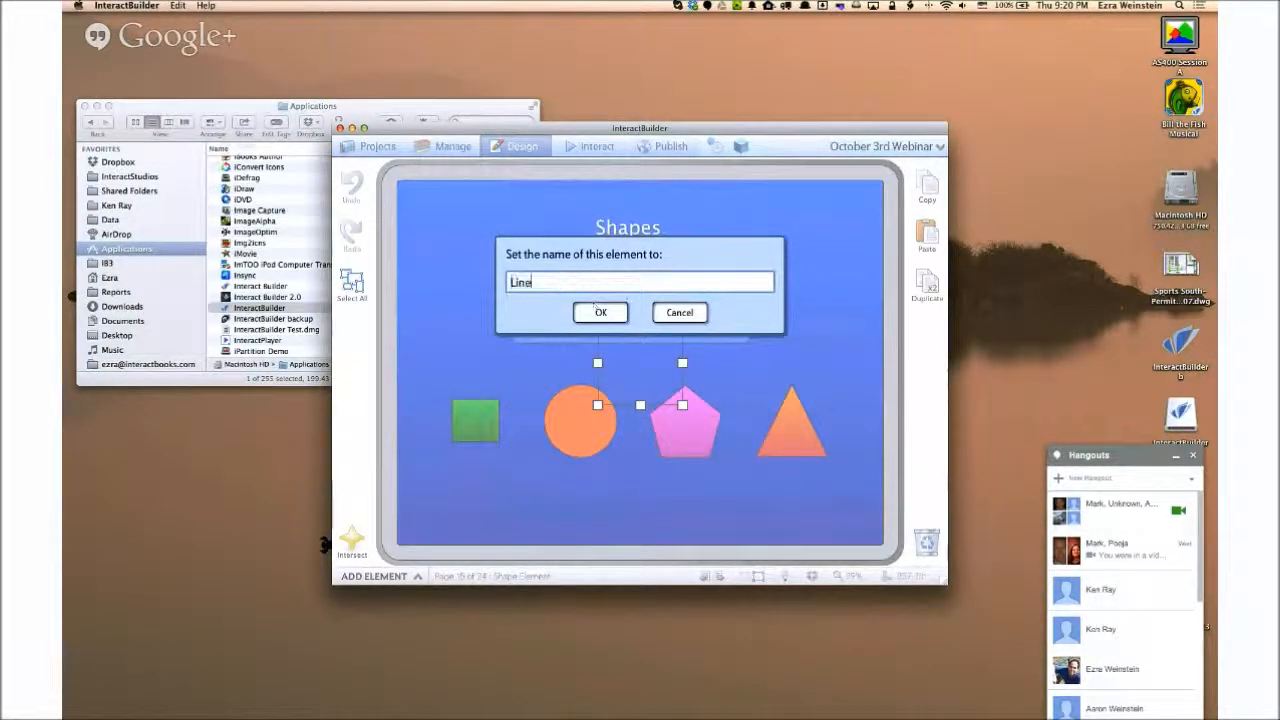
click(600, 312)
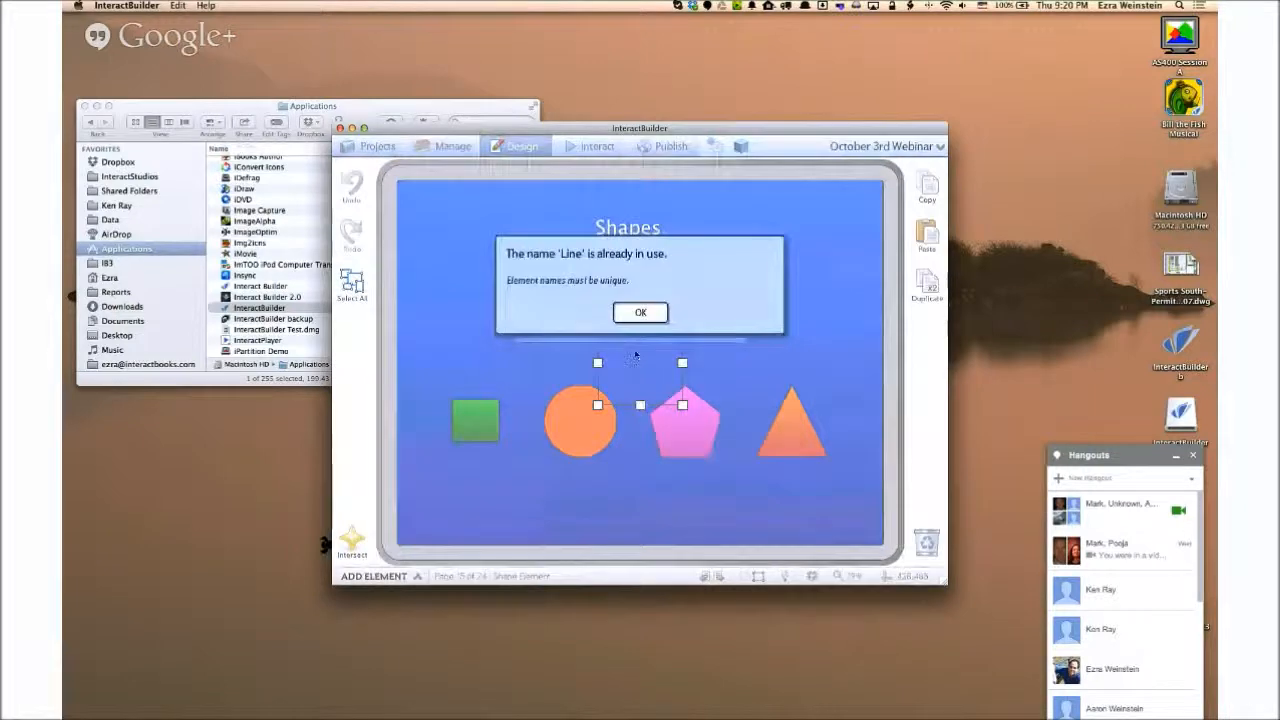
click(638, 312)
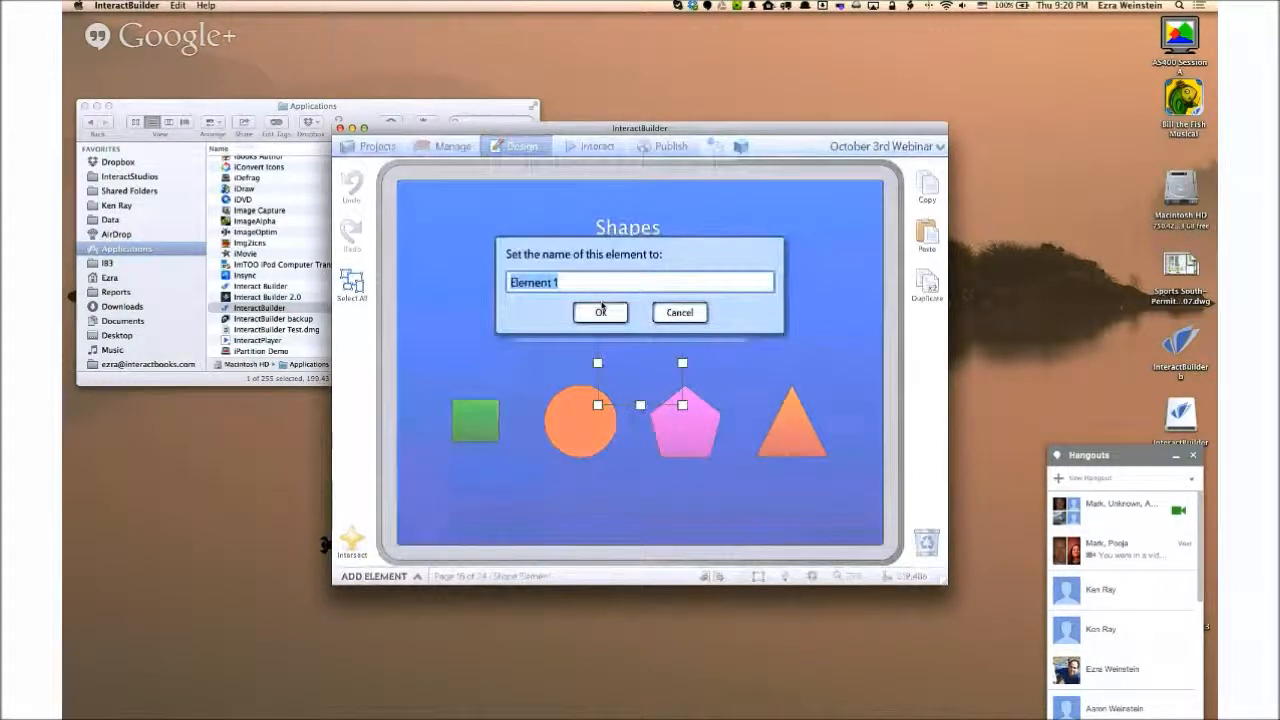
text(Line2)
click(601, 312)
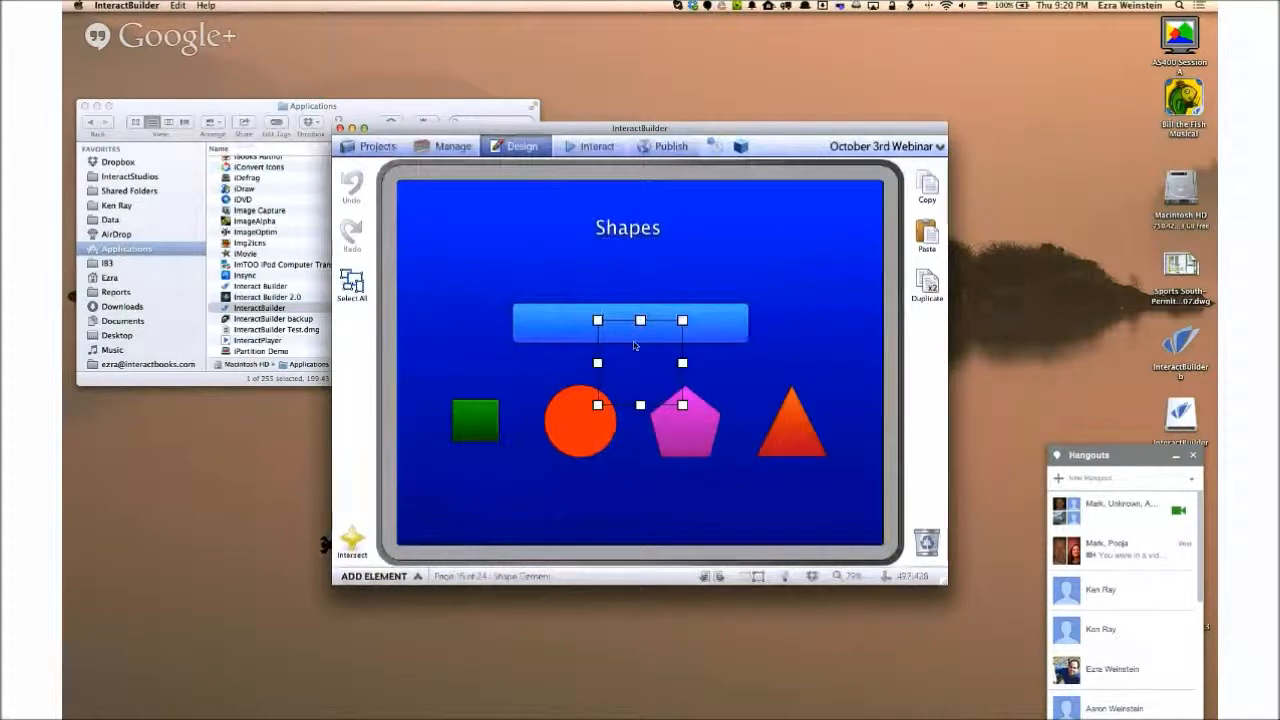
Move the Line2 element below the circle and pentagon and set its type to Line.
drag(634, 345, 640, 497)
double_click(640, 497)
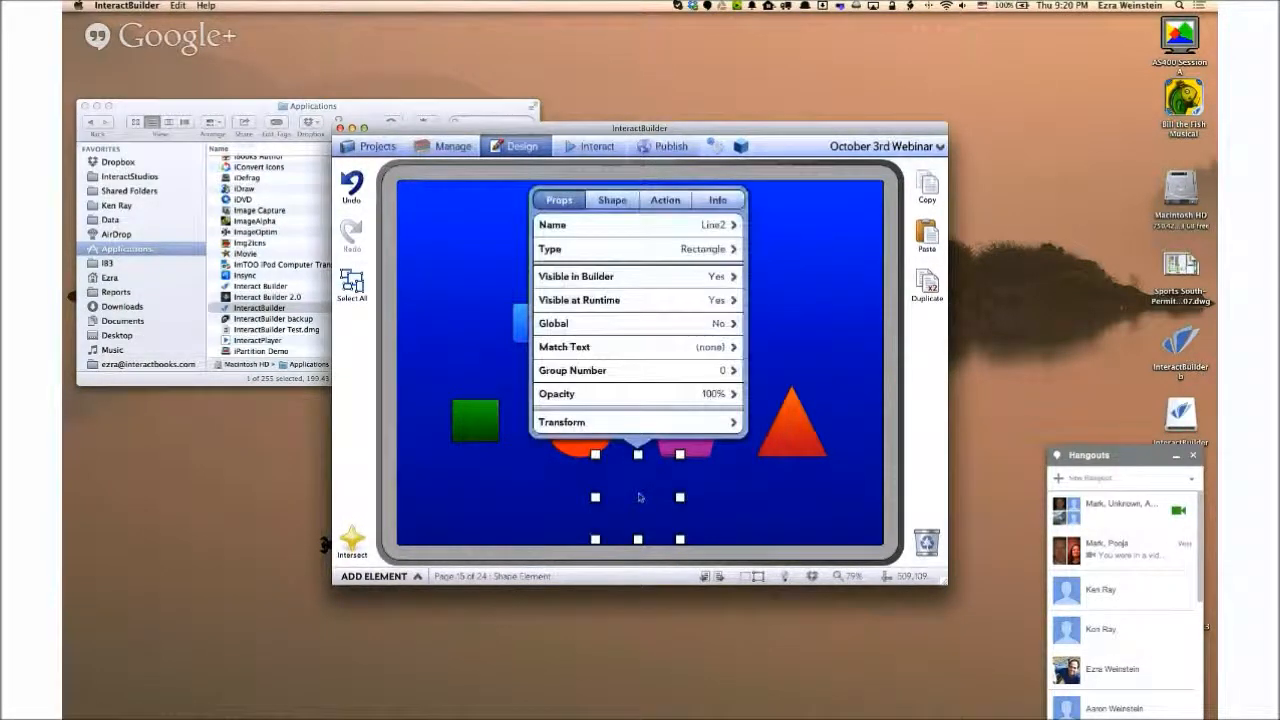
click(700, 249)
click(690, 440)
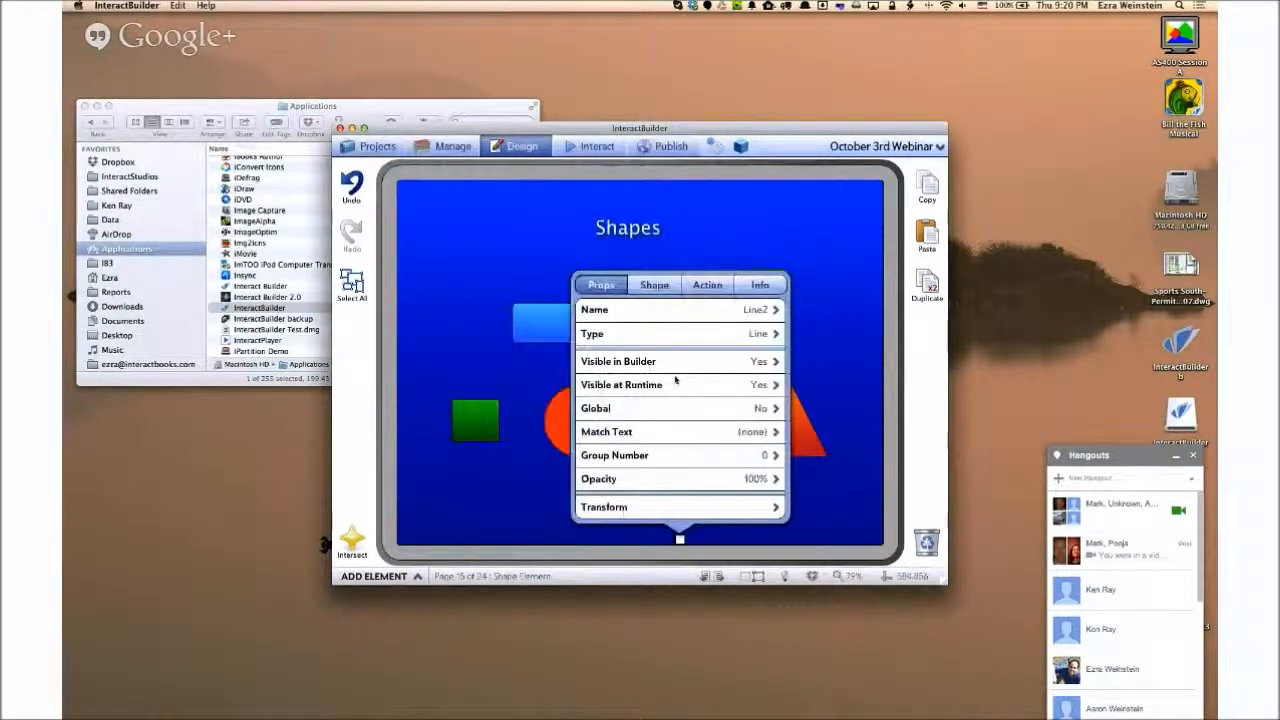
Give the Line2 element an arrow at its start, then switch the arrow setting to End.
click(658, 288)
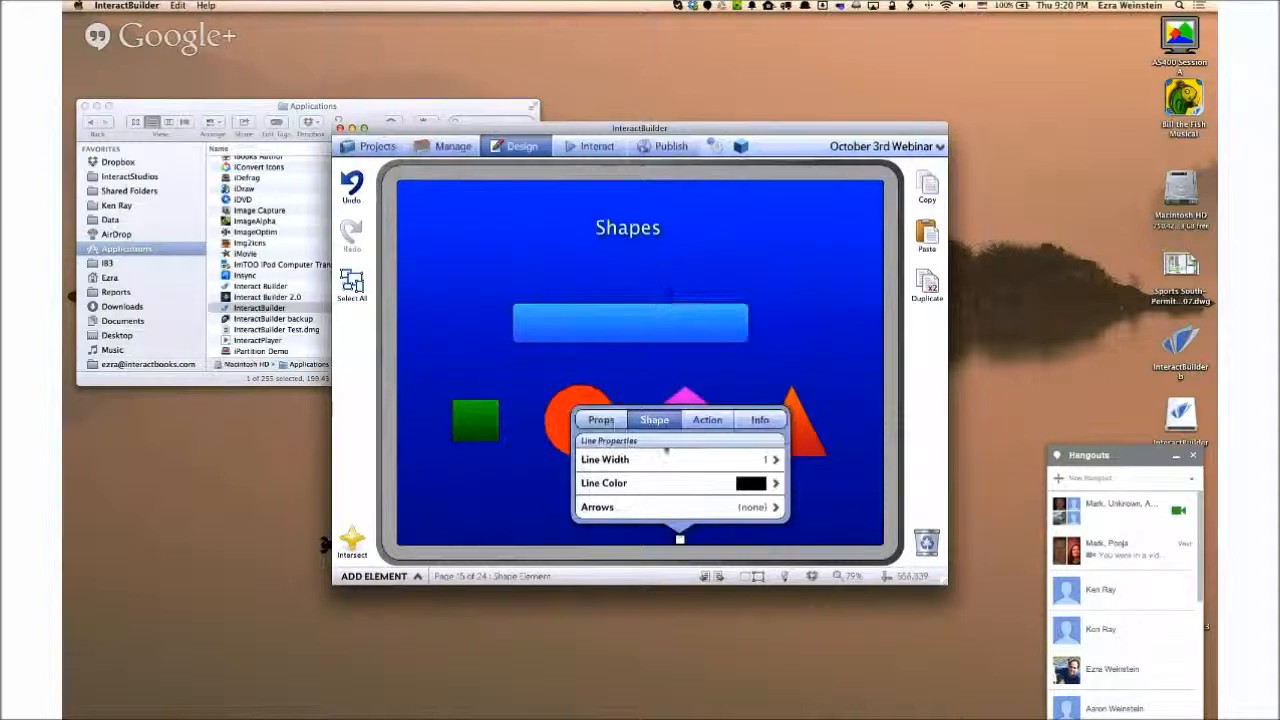
click(752, 507)
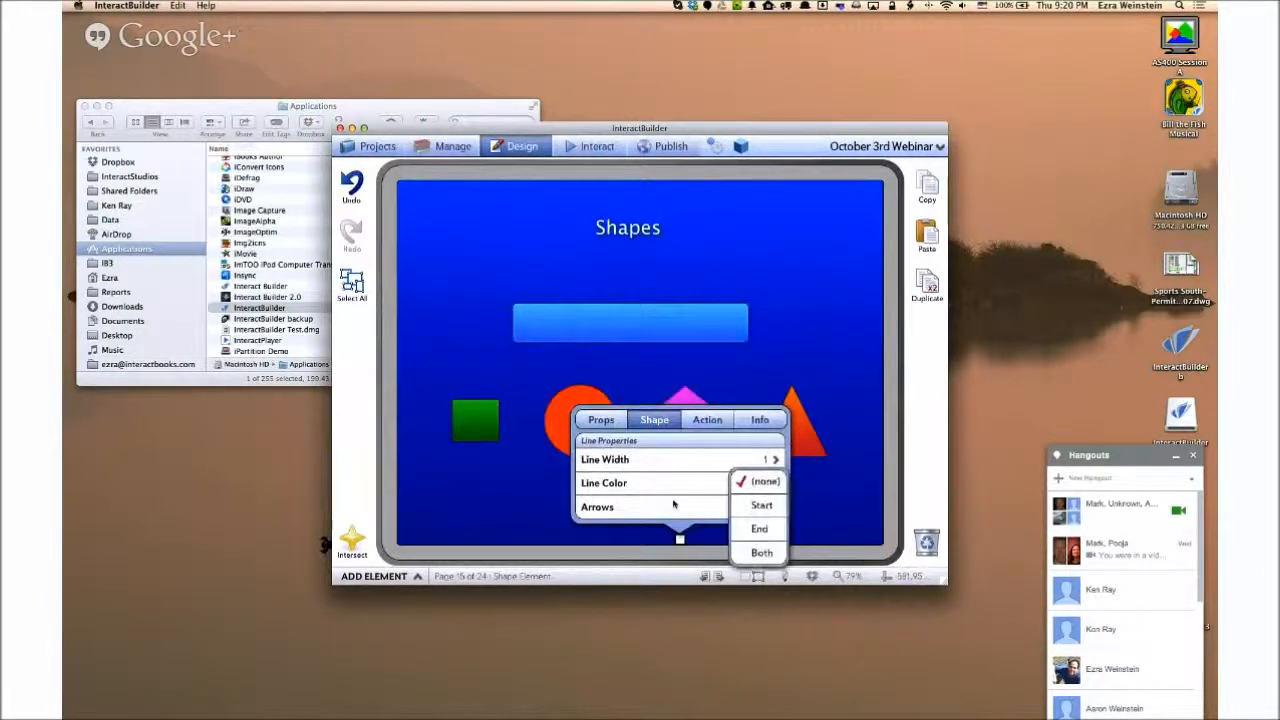
click(750, 508)
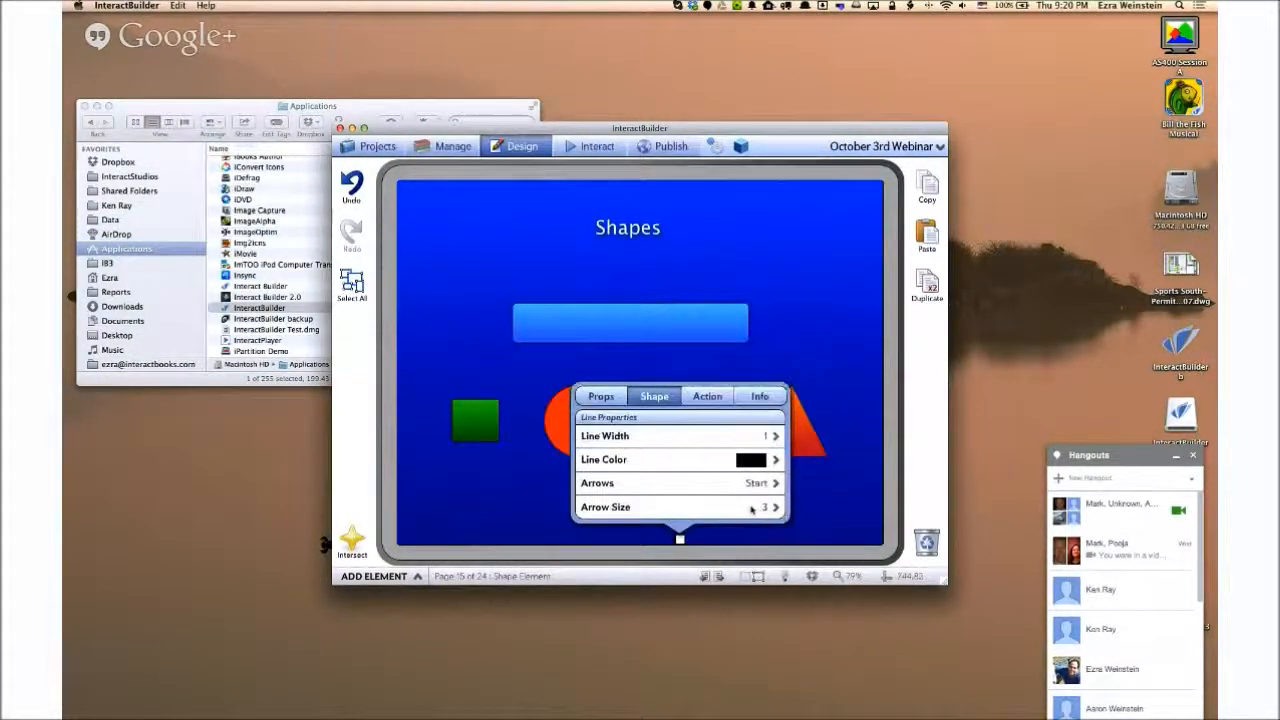
click(724, 486)
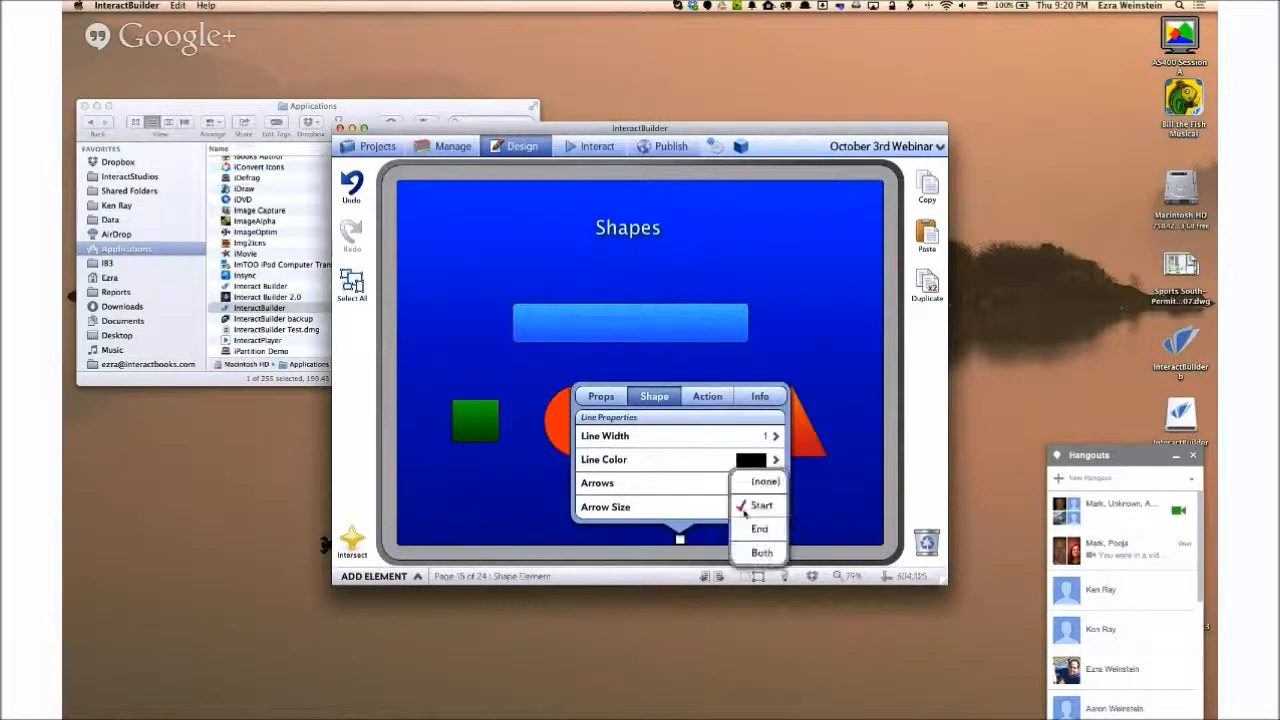
click(753, 532)
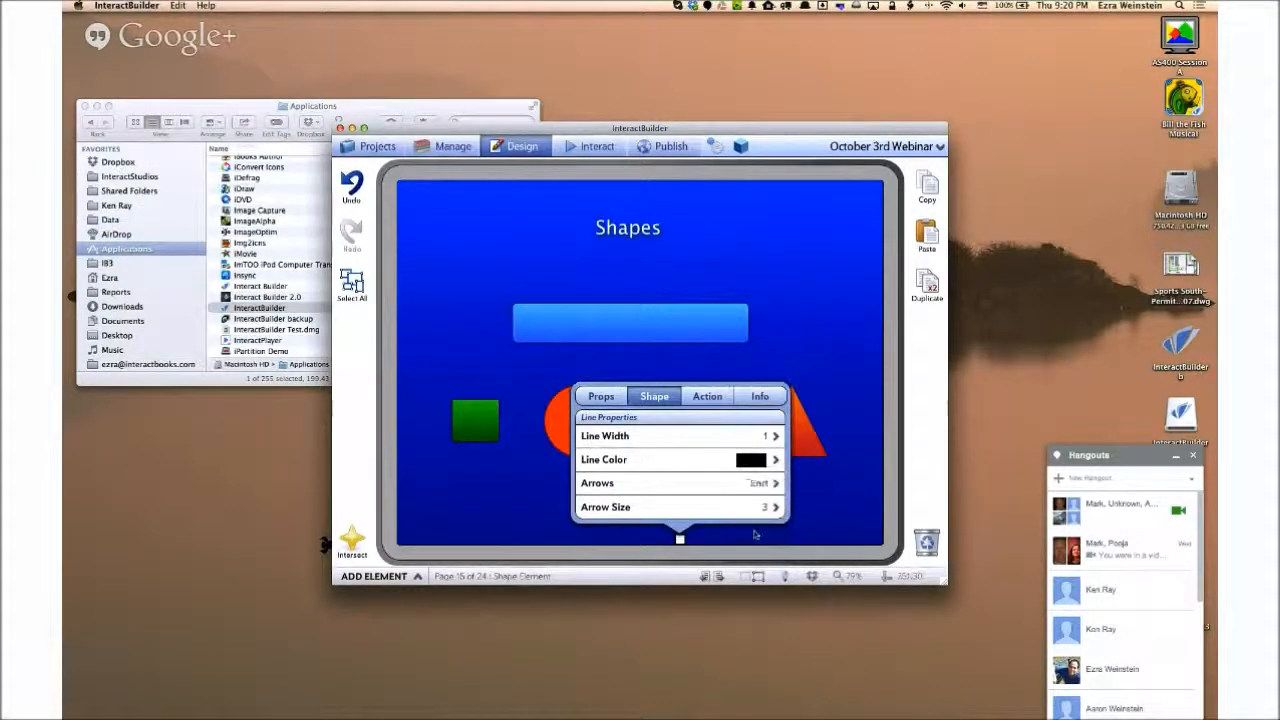
Set the line width of the Line2 element to 10.
click(697, 438)
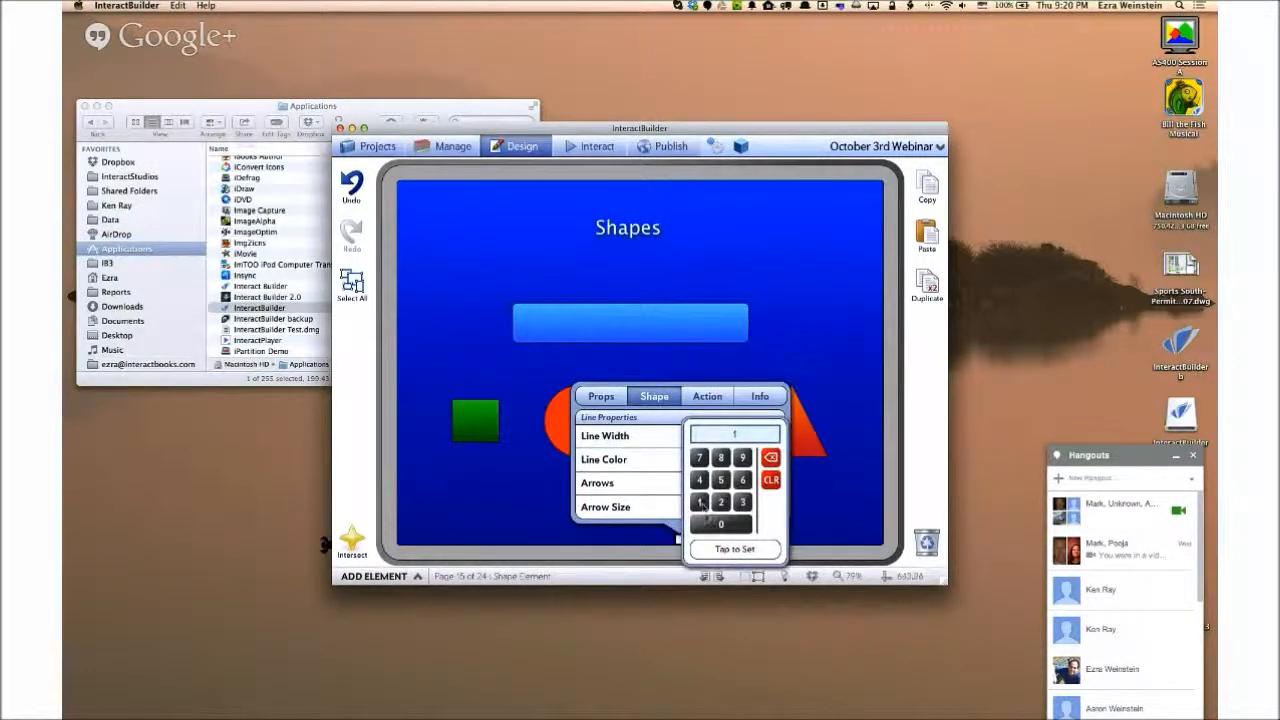
click(720, 524)
click(733, 549)
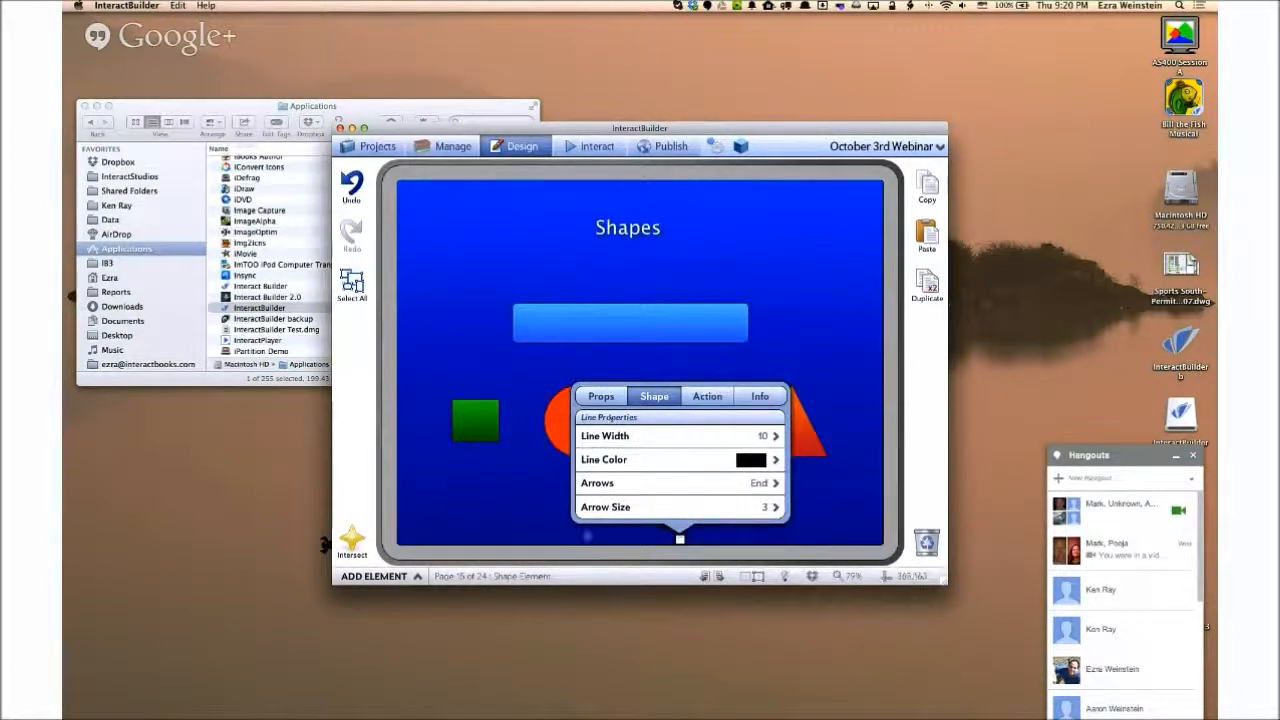
Reposition the arrow line vertically beside the Shapes title so that it points down at the wide blue rectangle.
click(679, 540)
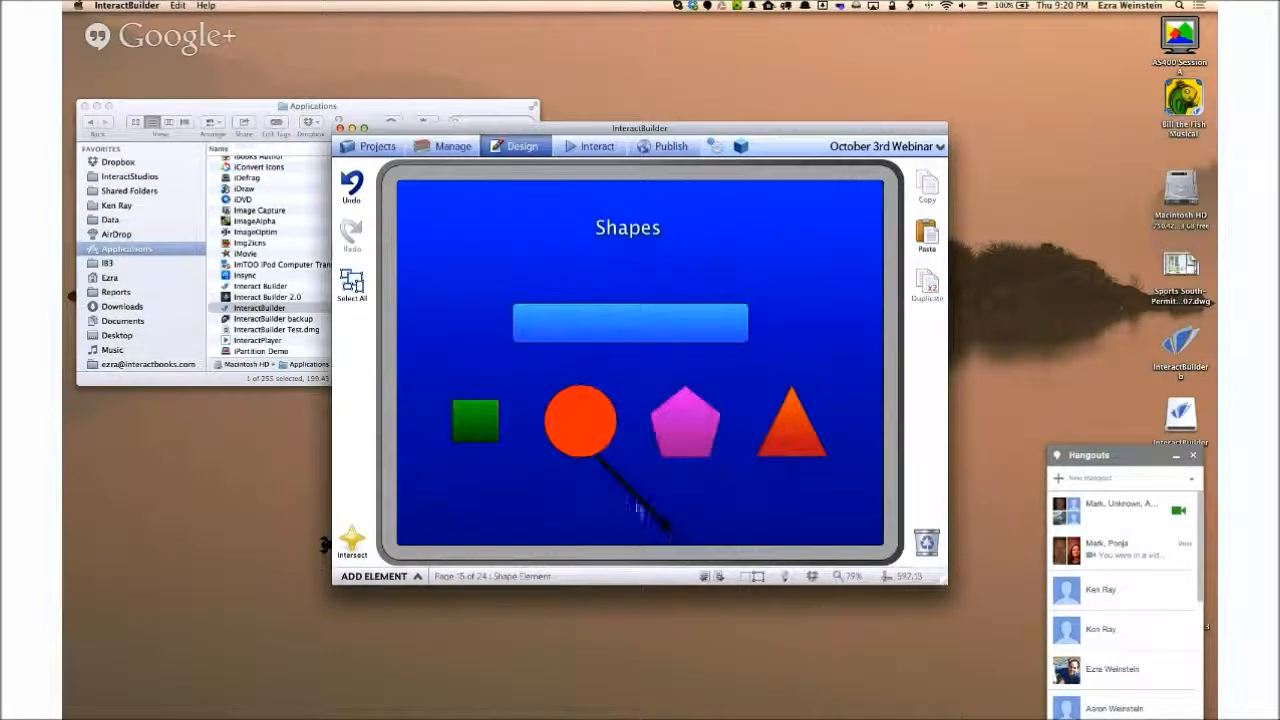
drag(643, 505, 537, 270)
drag(486, 220, 571, 220)
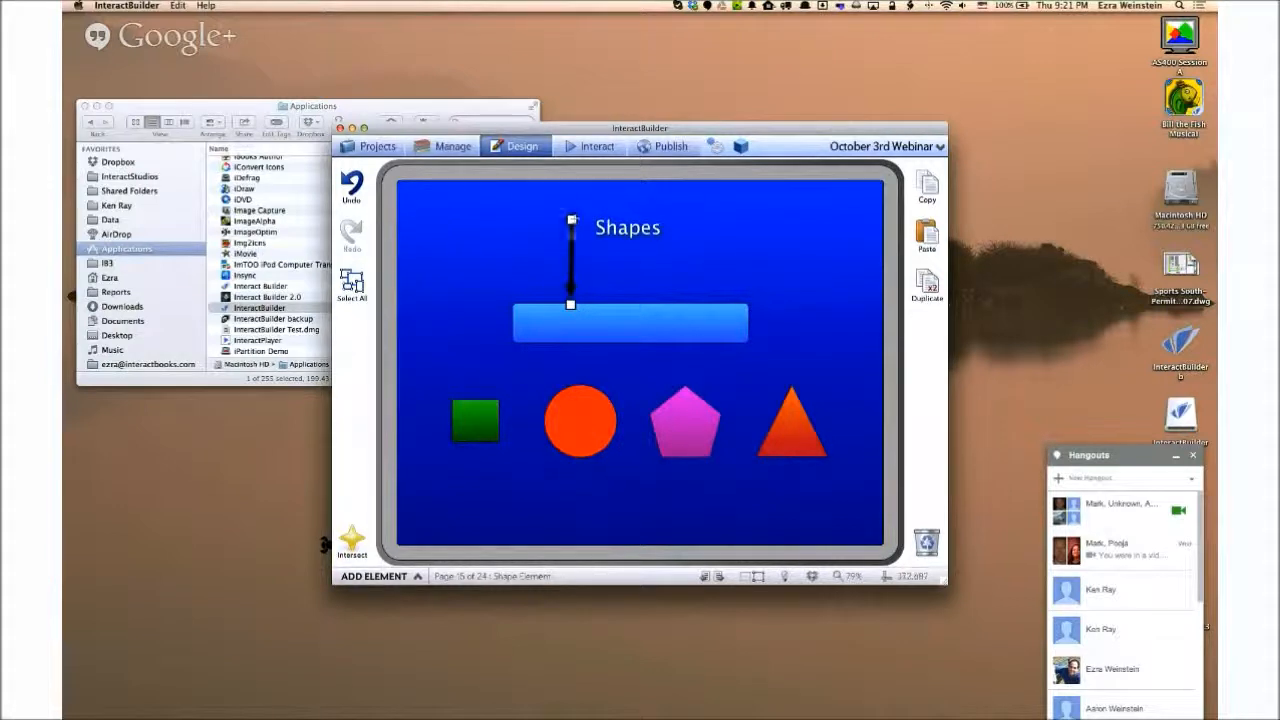
drag(574, 300, 706, 299)
click(764, 284)
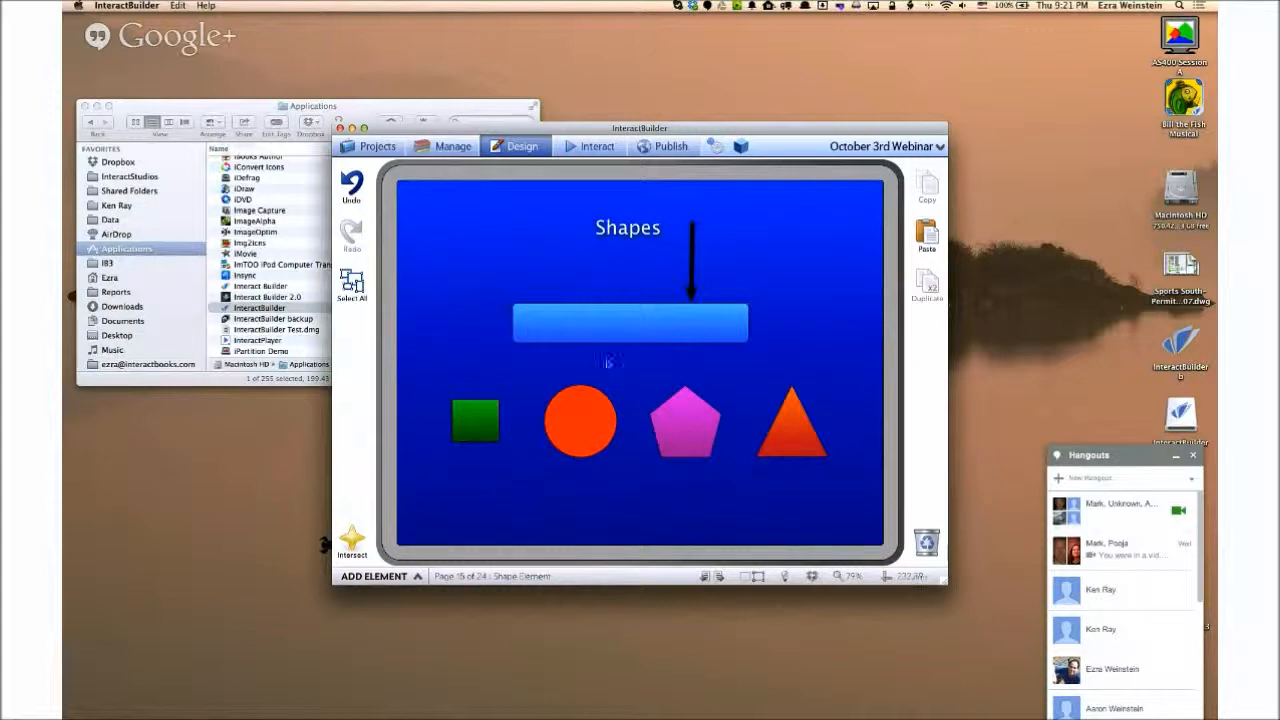
Check the shape type options of the green square and change the direction of its gradient fill.
click(480, 420)
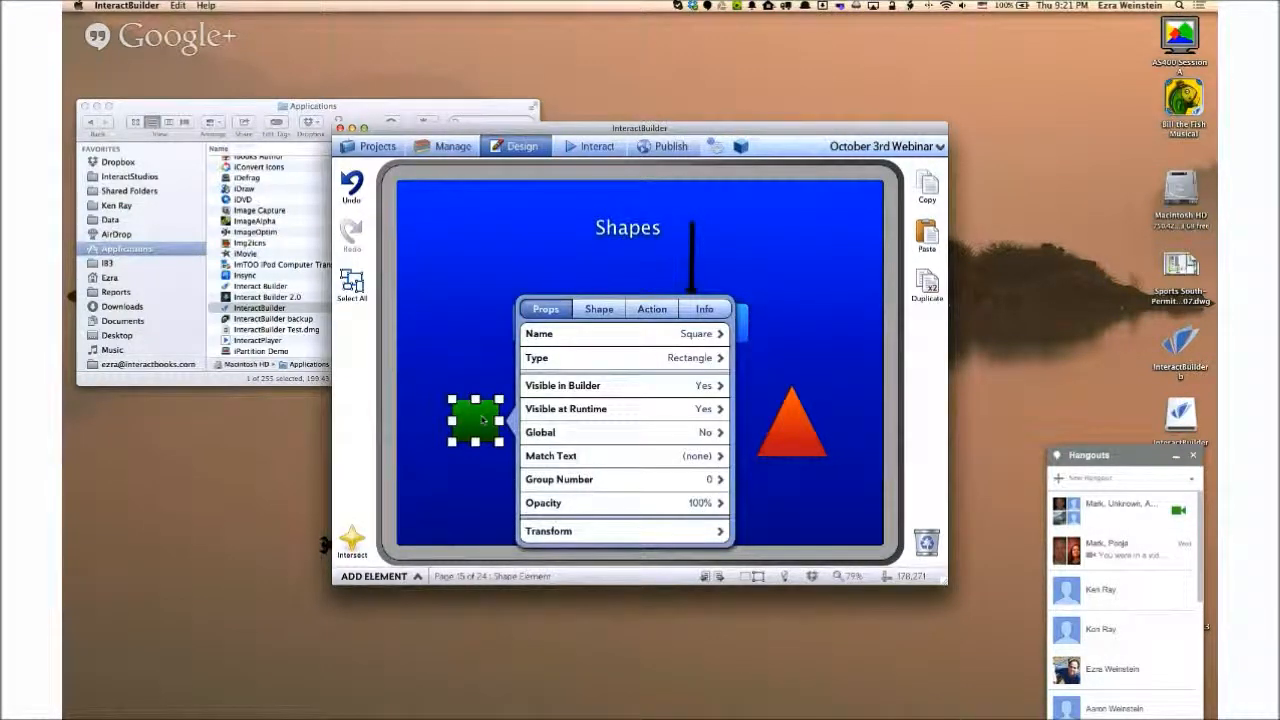
click(577, 359)
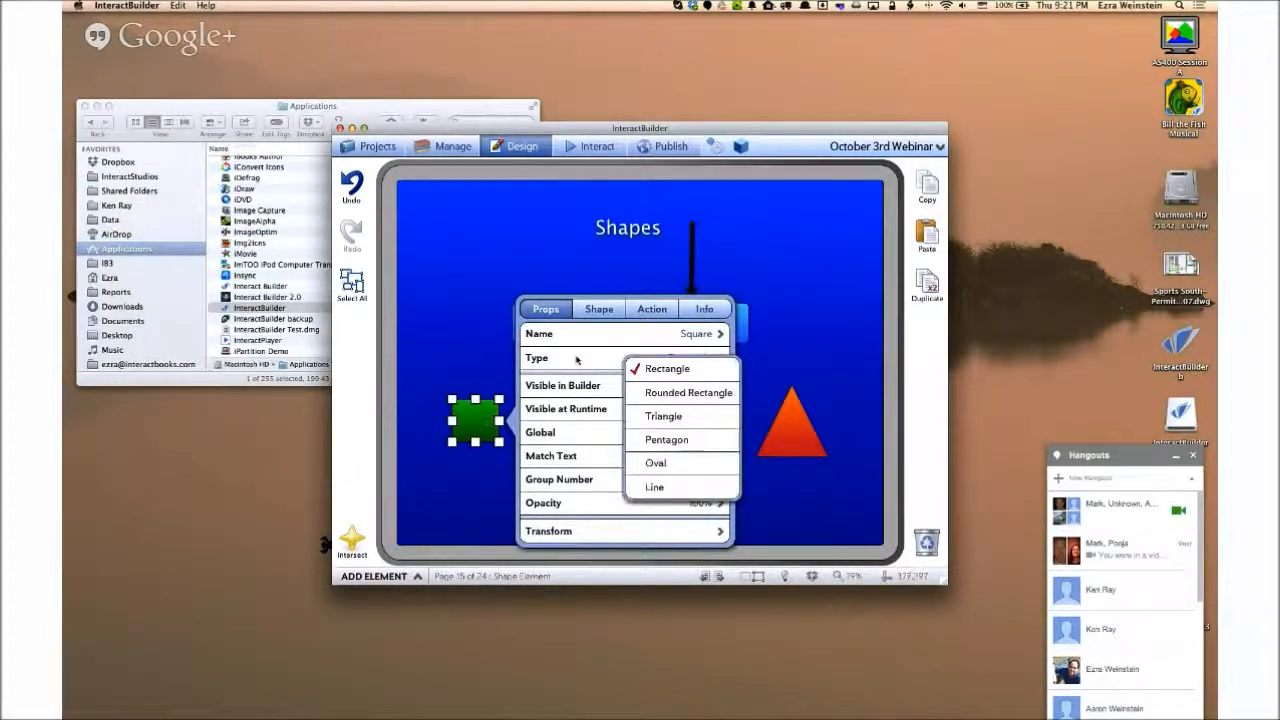
click(598, 310)
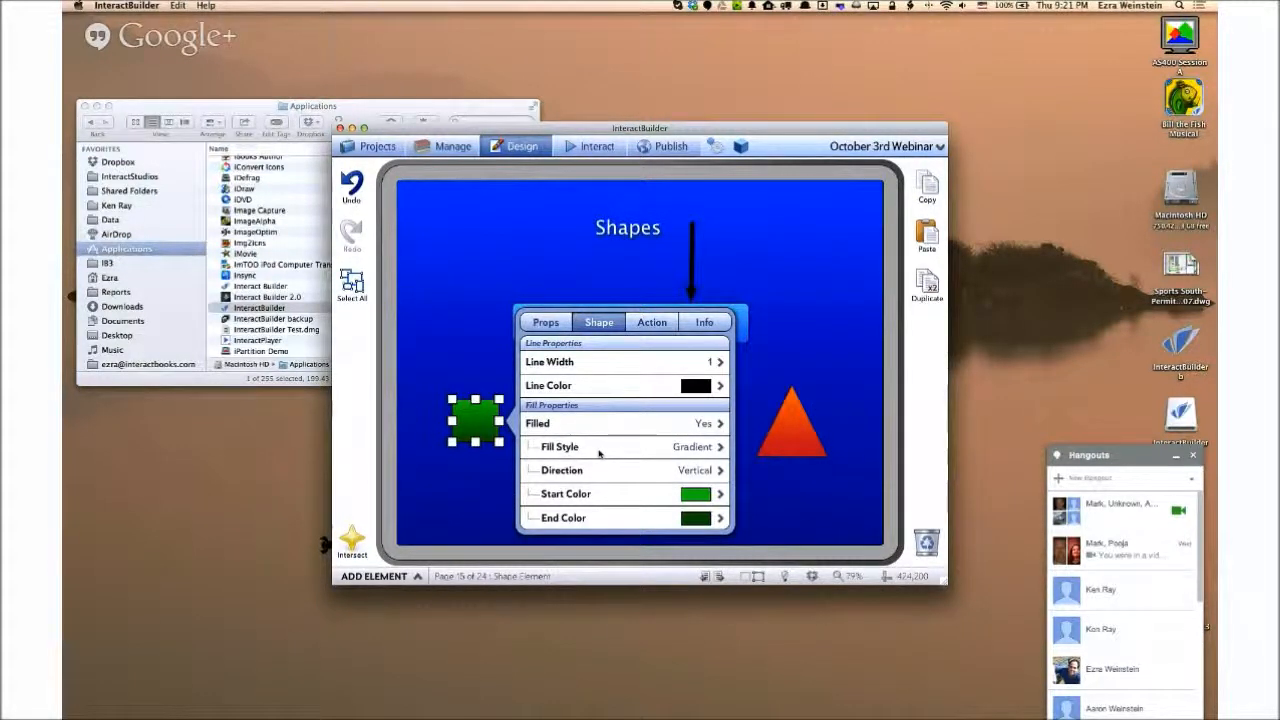
click(603, 474)
click(695, 506)
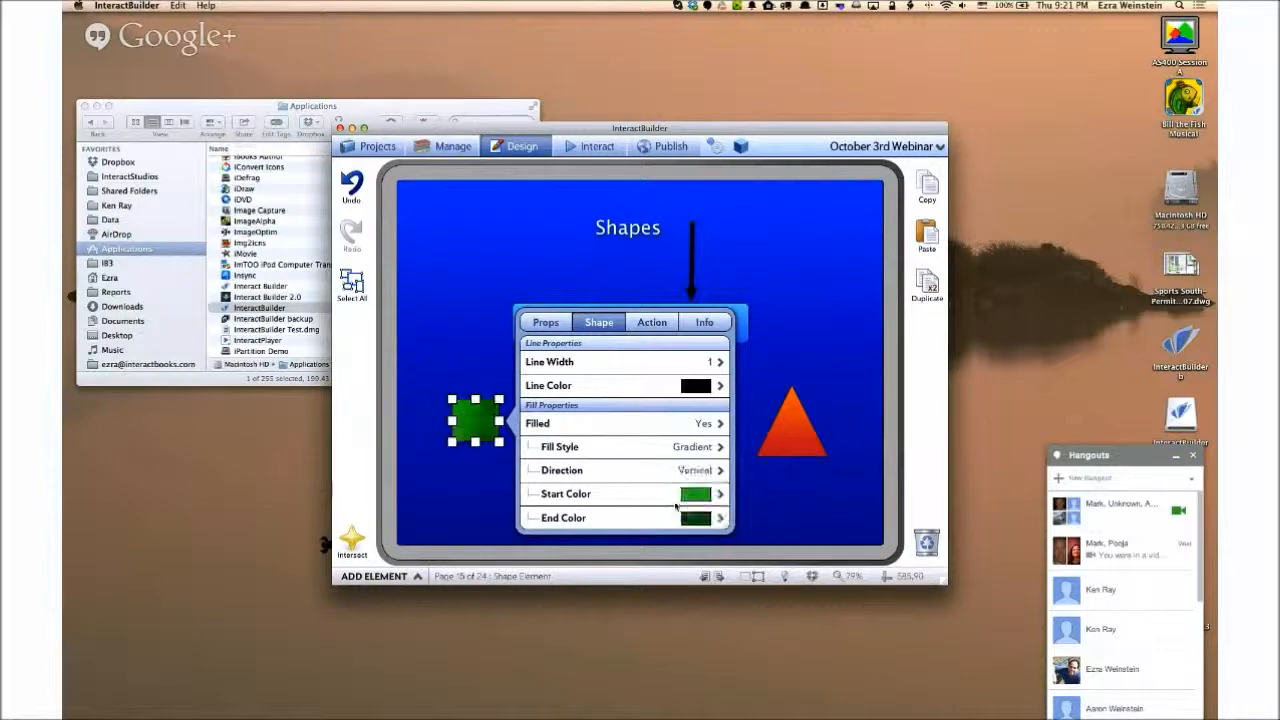
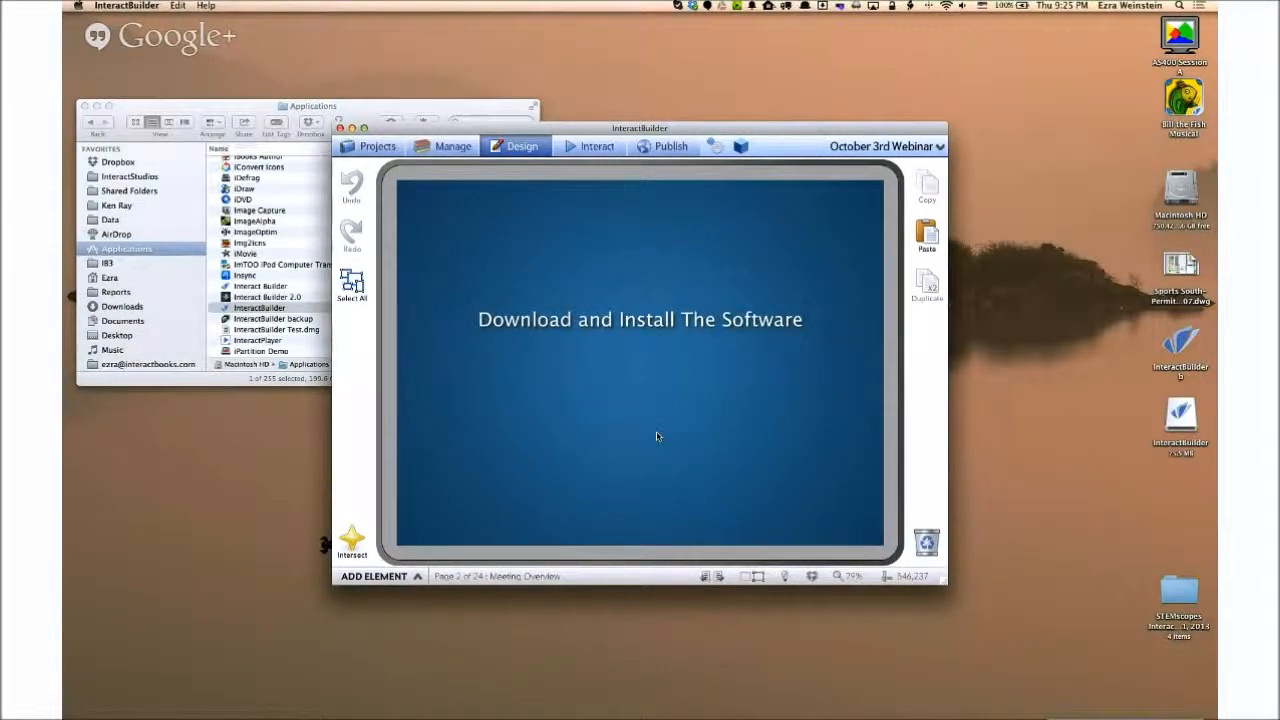
Examine the narration properties and PlayNarration behavior options of the "Download and Install The Software" text field.
double_click(604, 323)
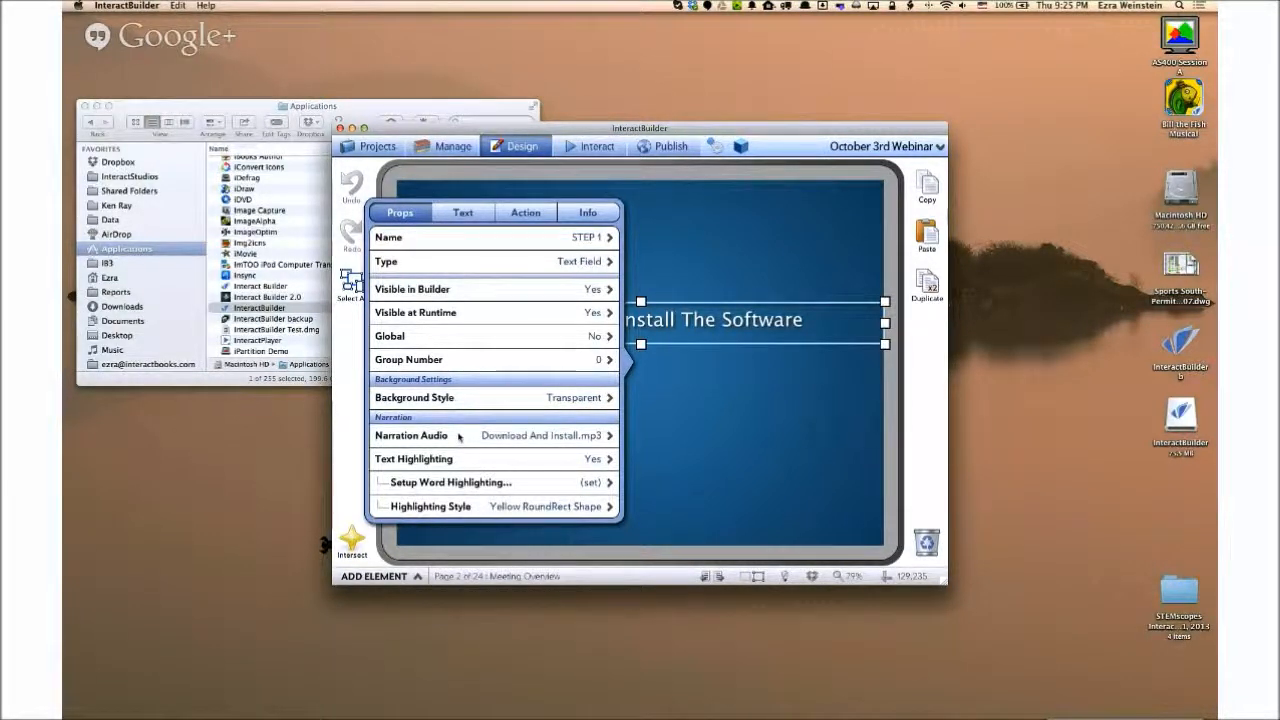
click(528, 214)
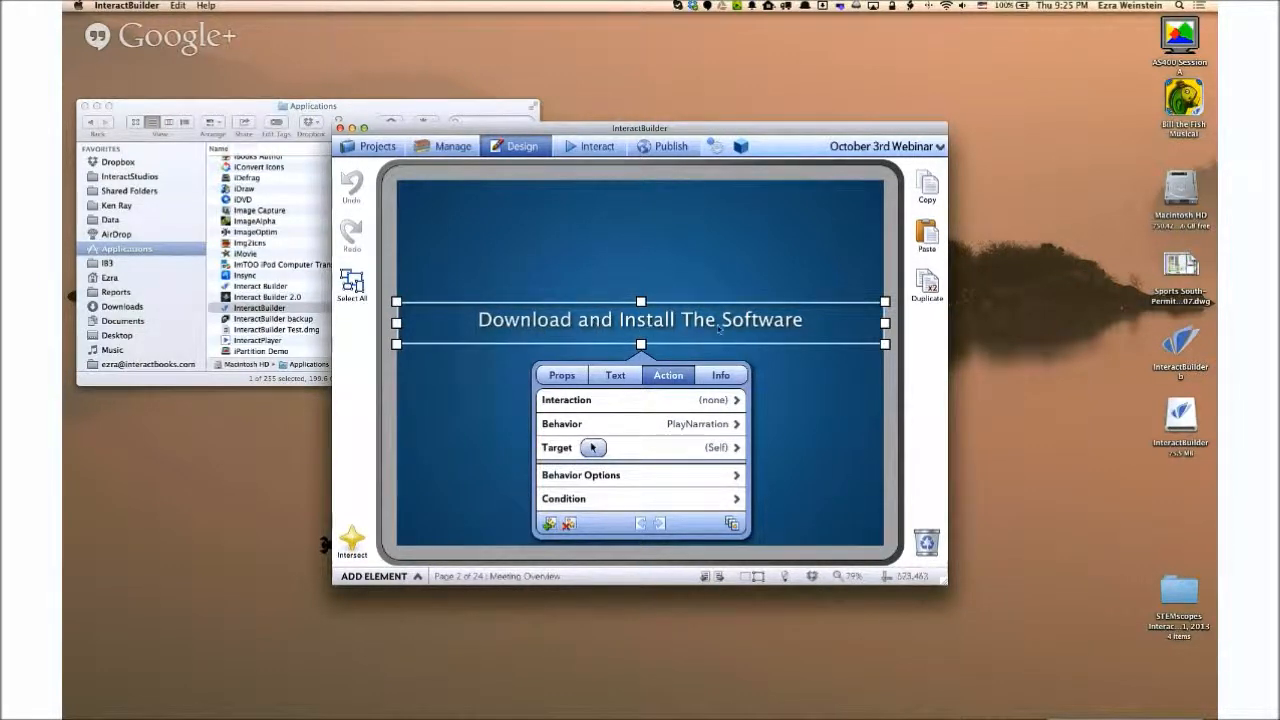
click(645, 478)
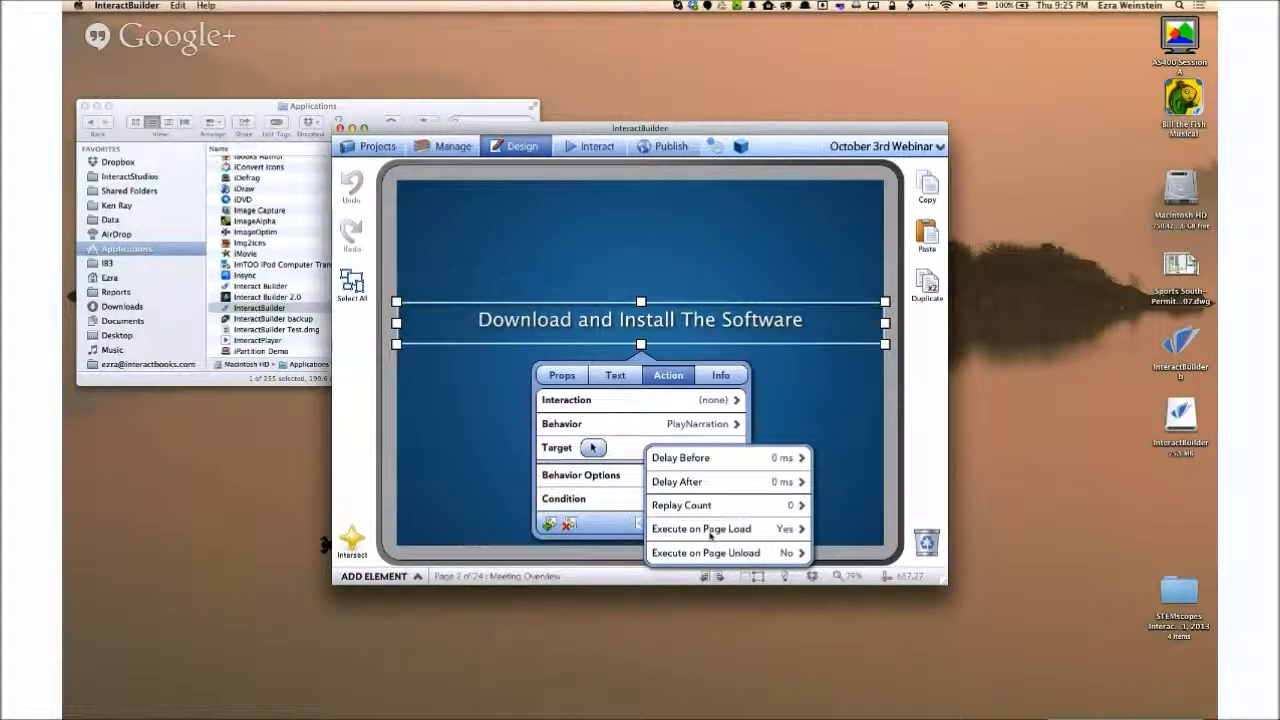
Preview the narrated page in Interact mode with the volume raised, and return to Design mode.
click(590, 147)
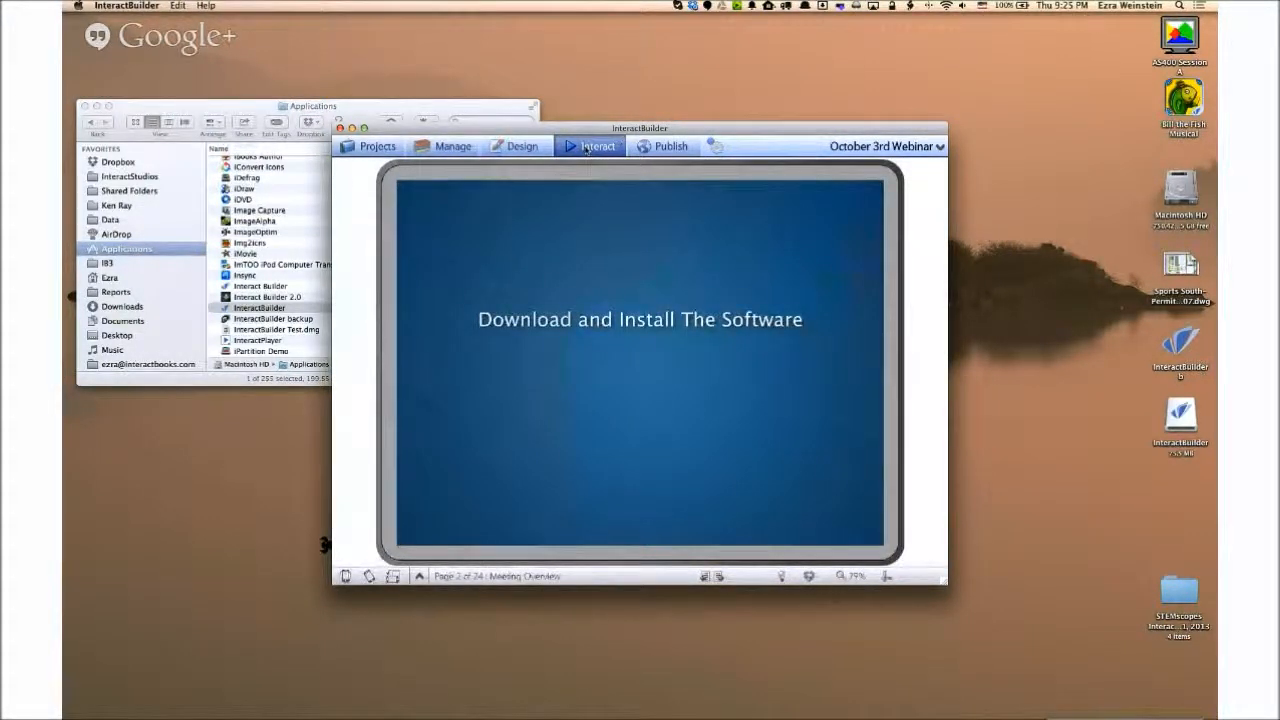
key(XF86AudioRaiseVolume)
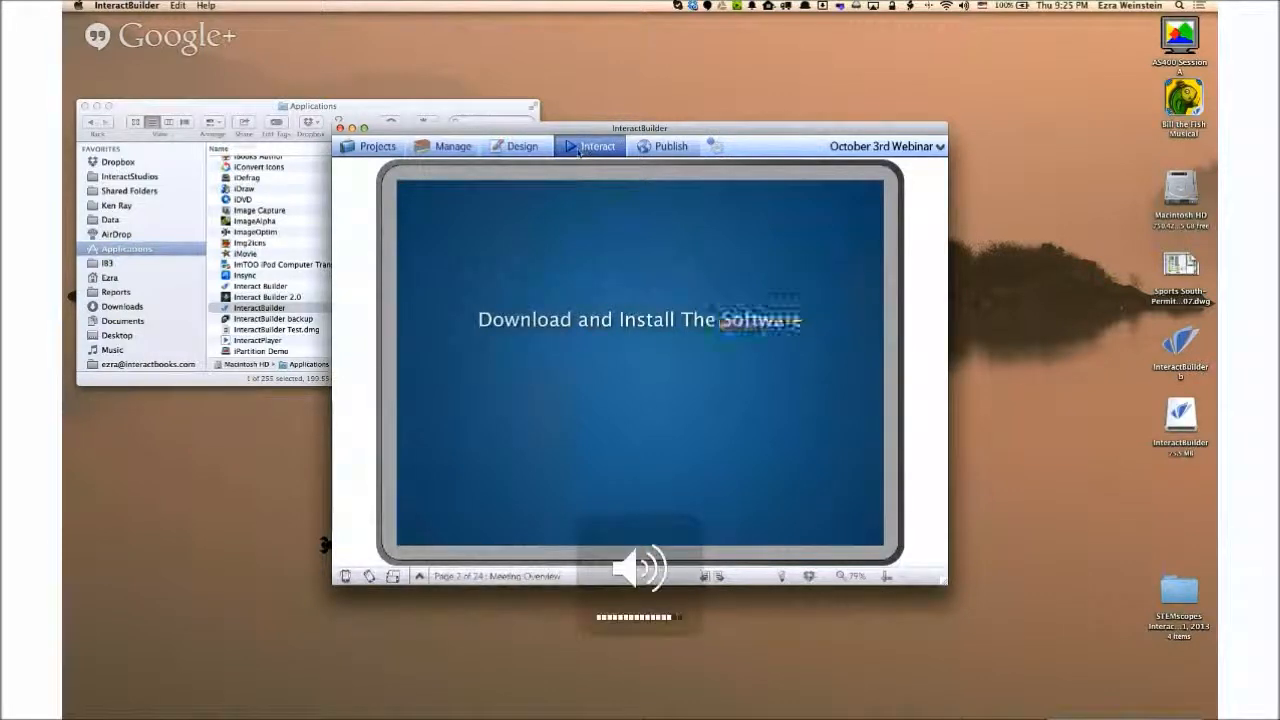
click(525, 148)
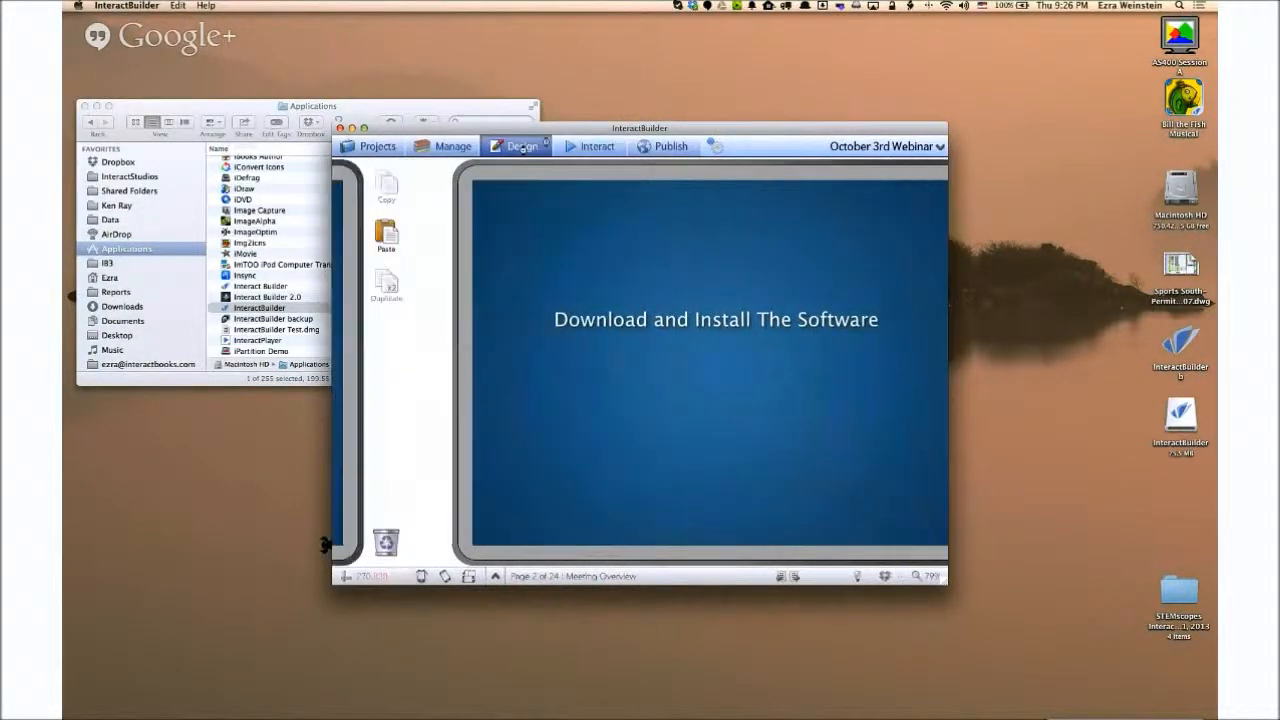
Review the available Narration behaviors for the action of the "Download and Install The Software" text field.
double_click(614, 312)
click(526, 214)
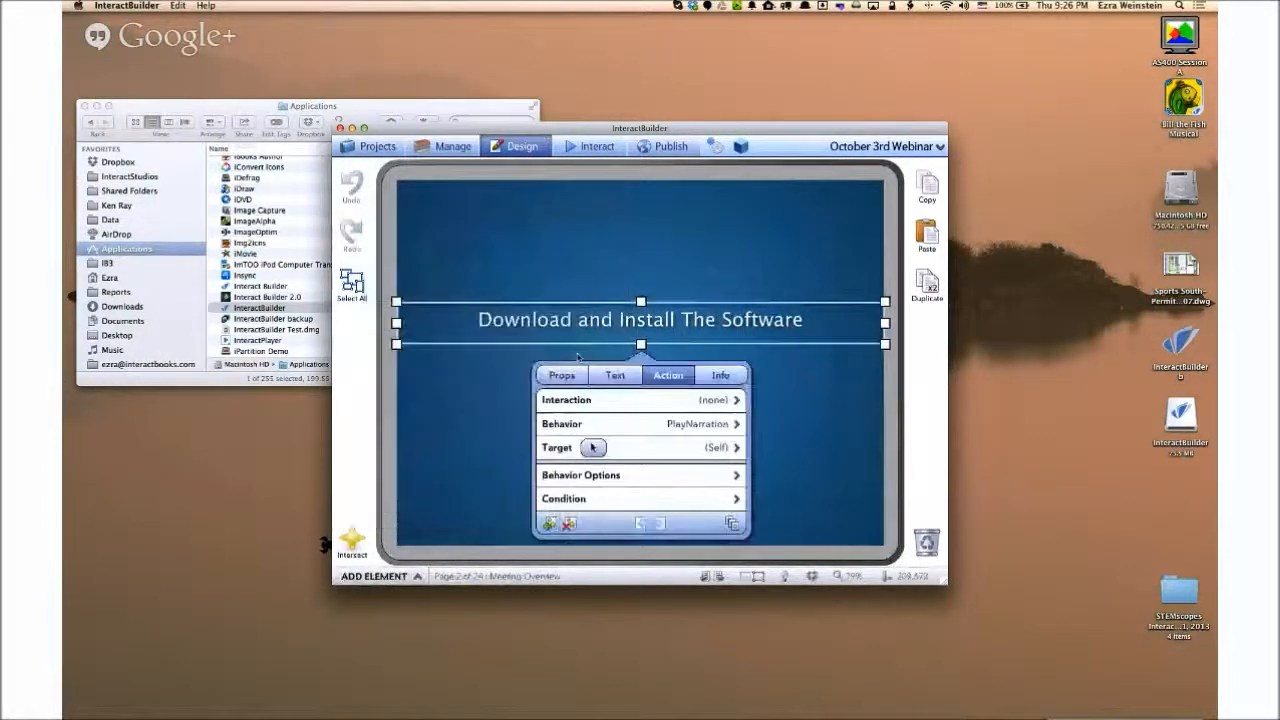
click(700, 423)
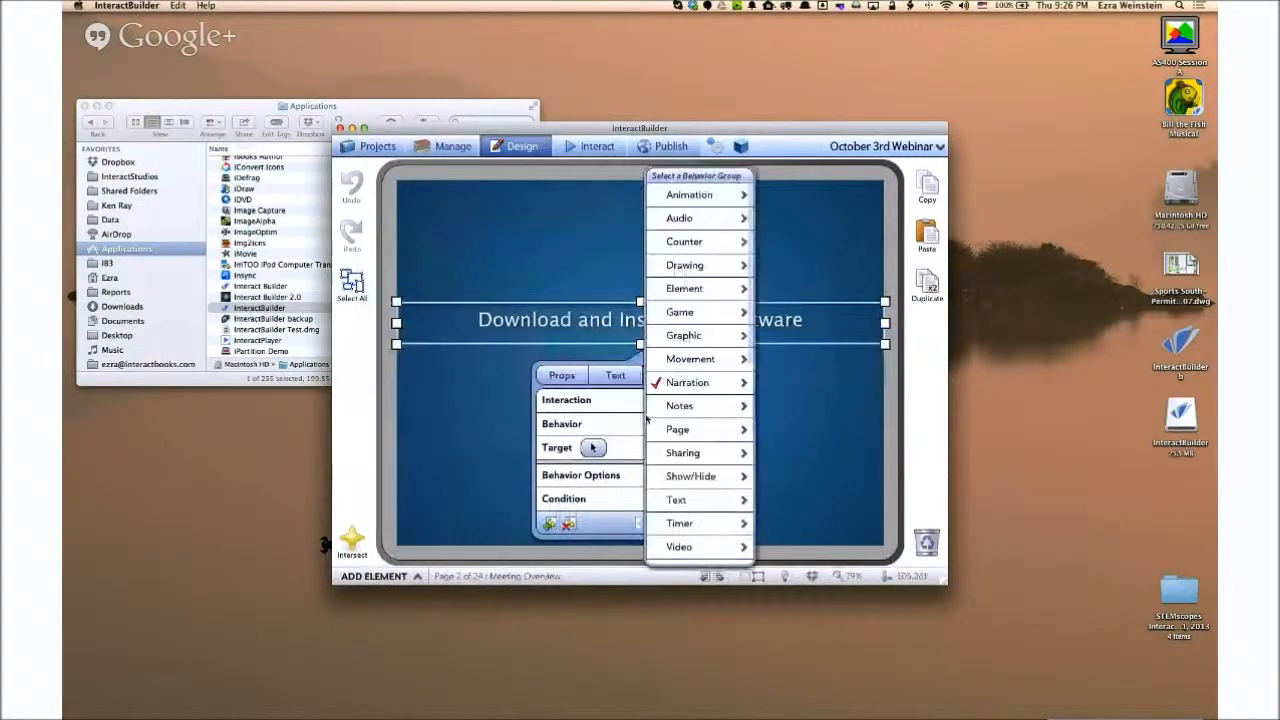
click(694, 390)
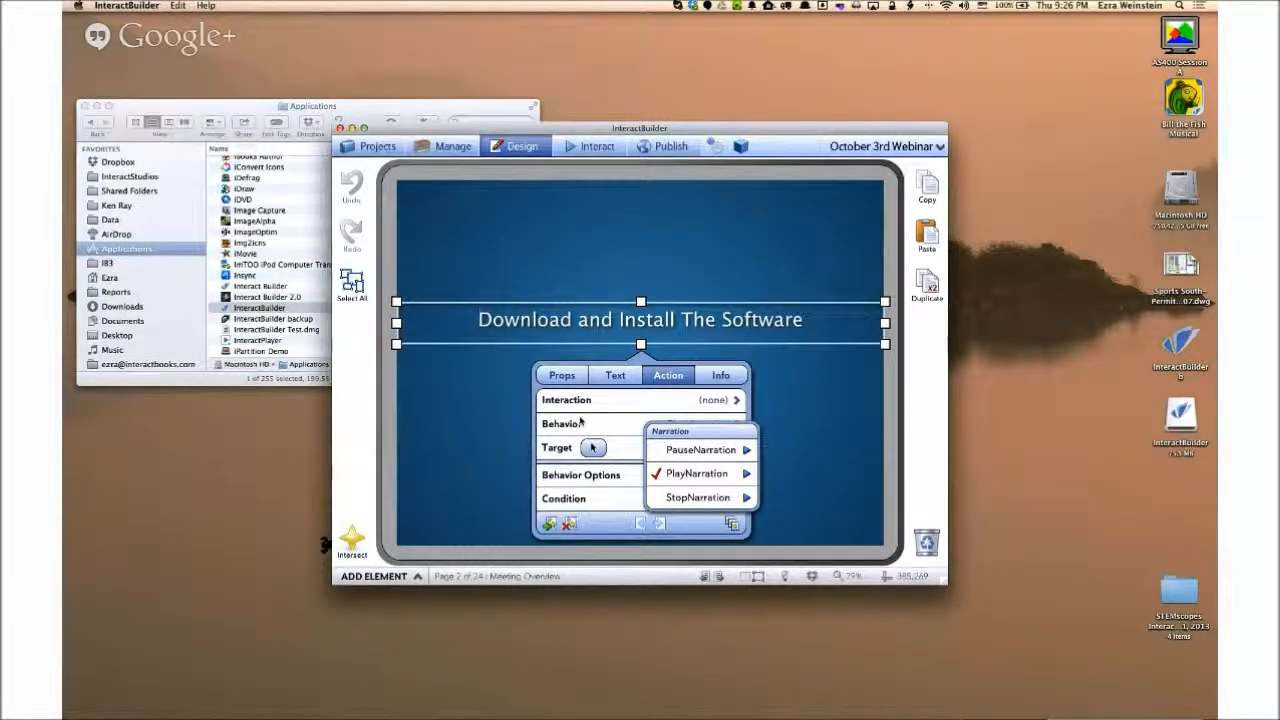
Examine the text formatting and the word highlighting setup of the "Download and Install The Software" text field.
click(614, 376)
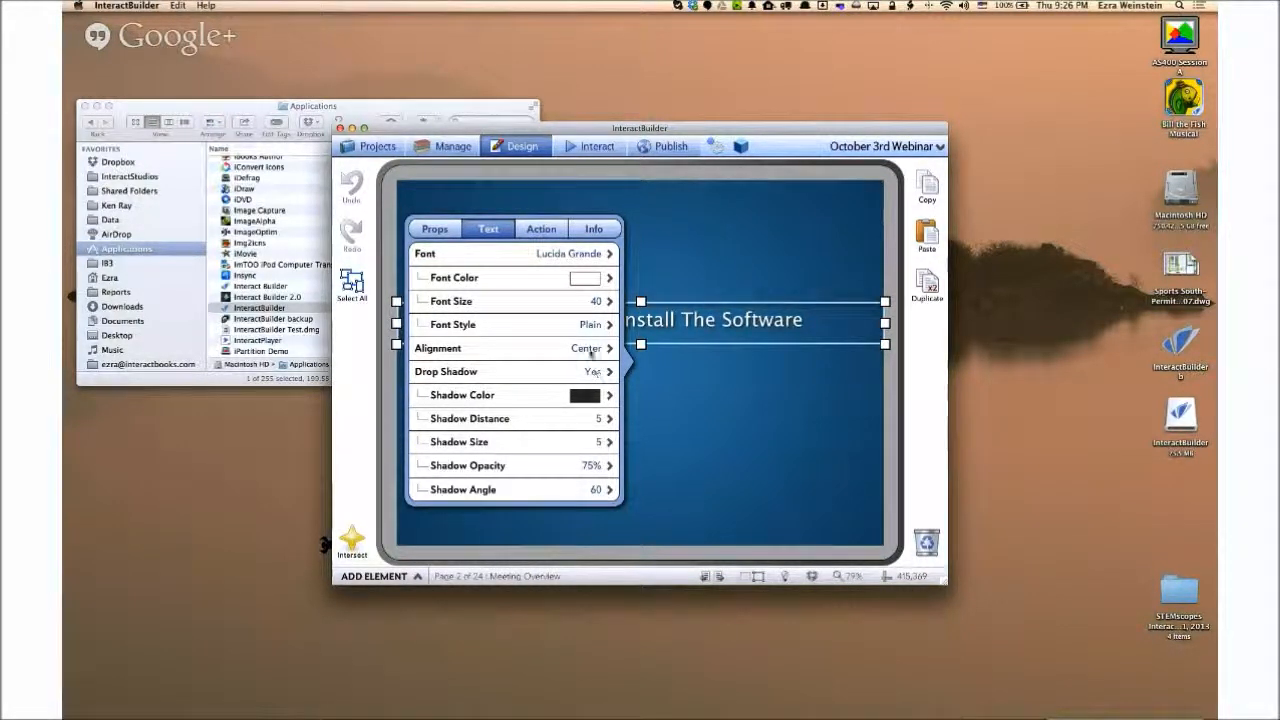
click(443, 231)
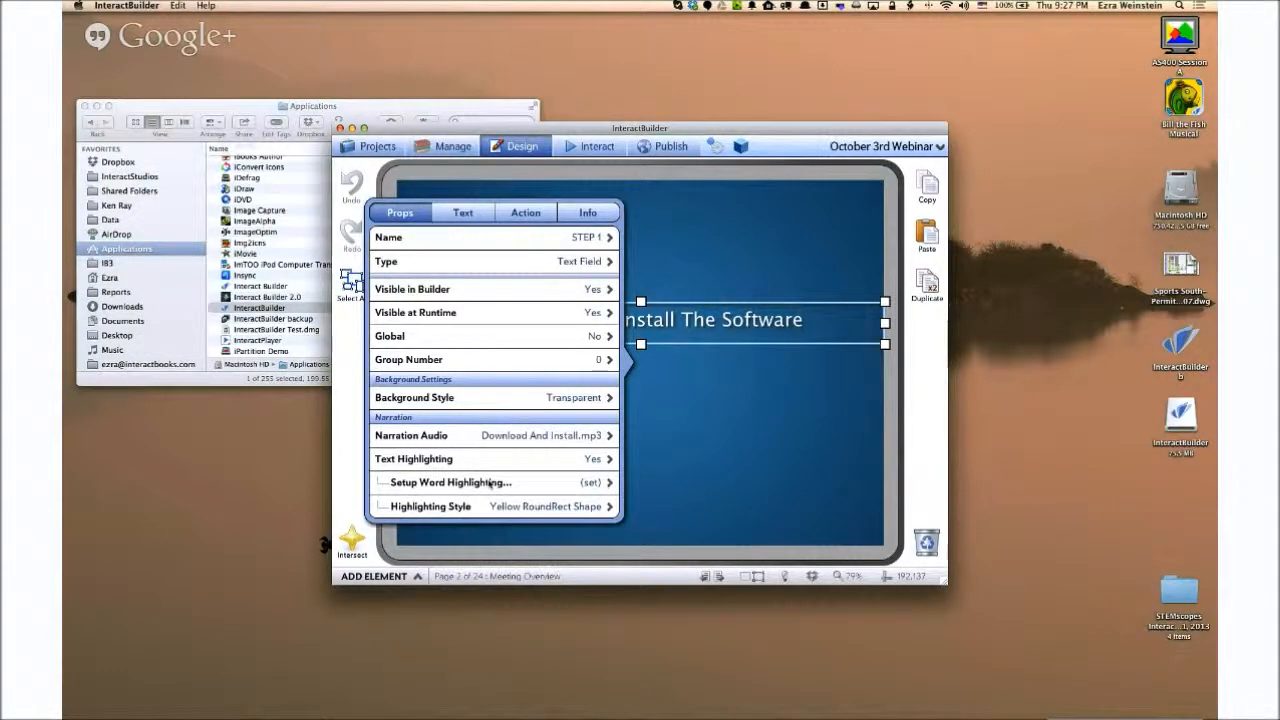
click(490, 485)
click(740, 437)
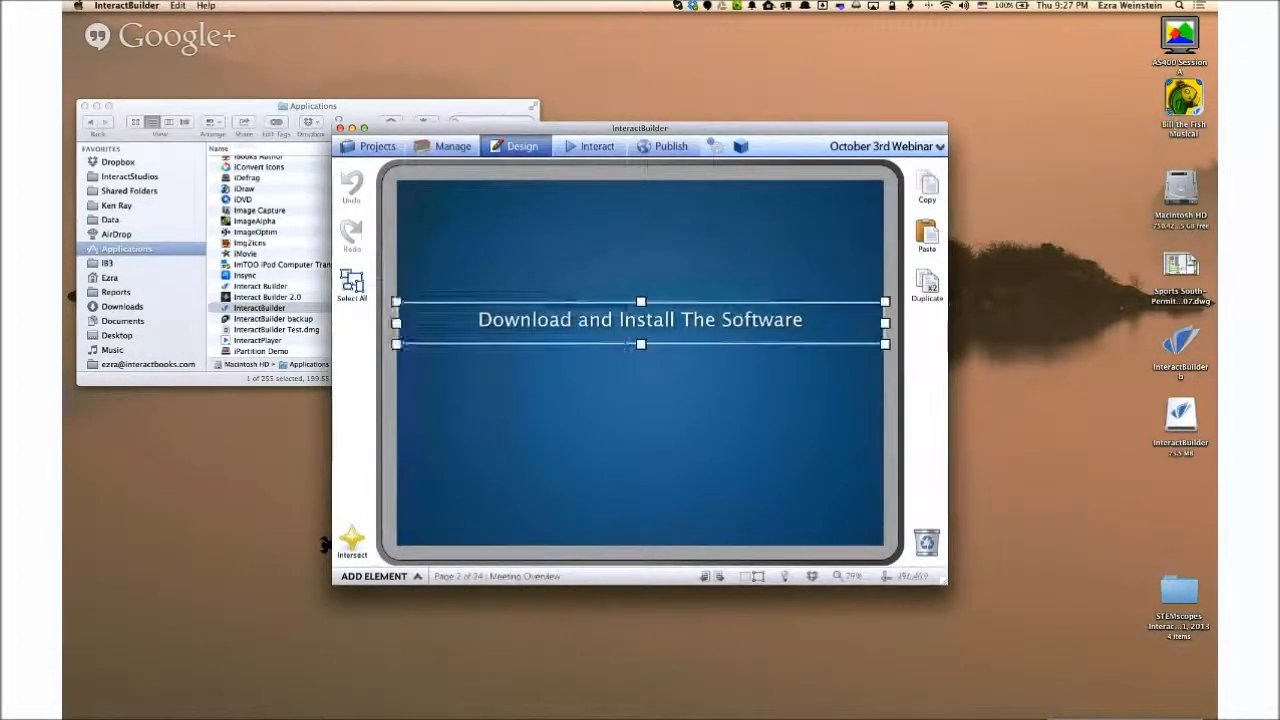
double_click(630, 342)
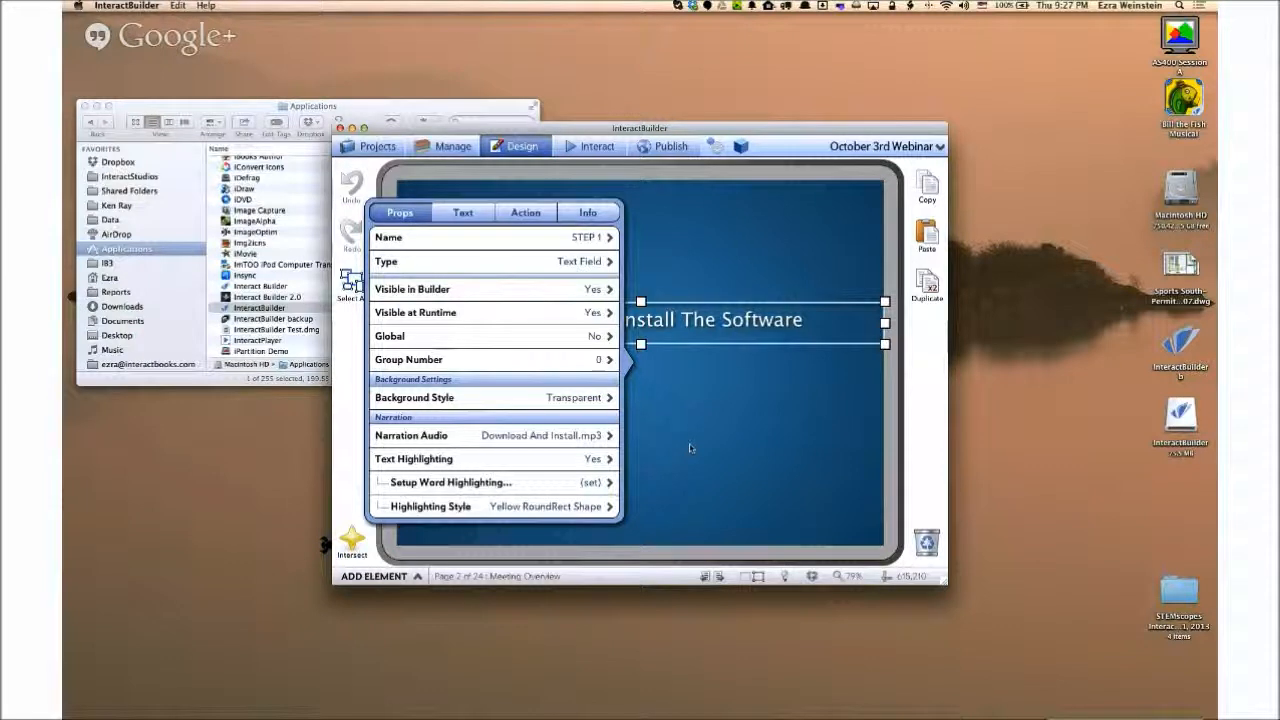
click(683, 238)
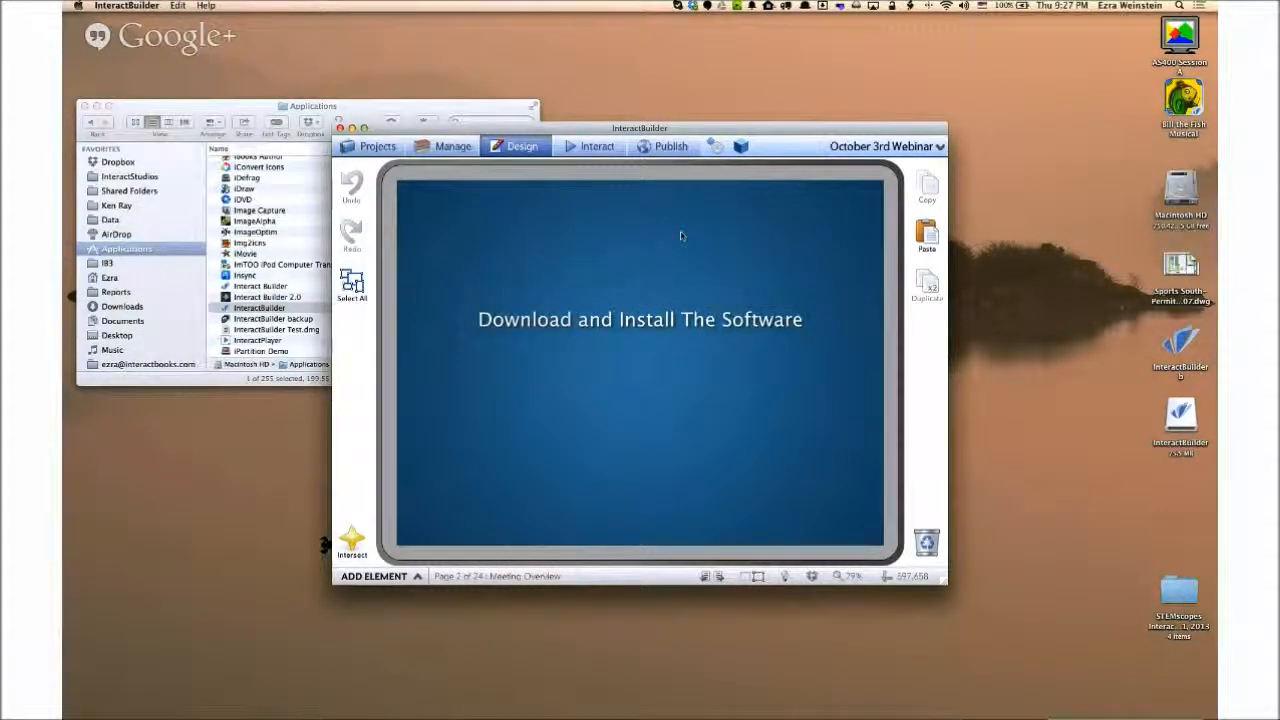
Add a text element named Test below the title and enter "Test me now" as its text.
click(374, 578)
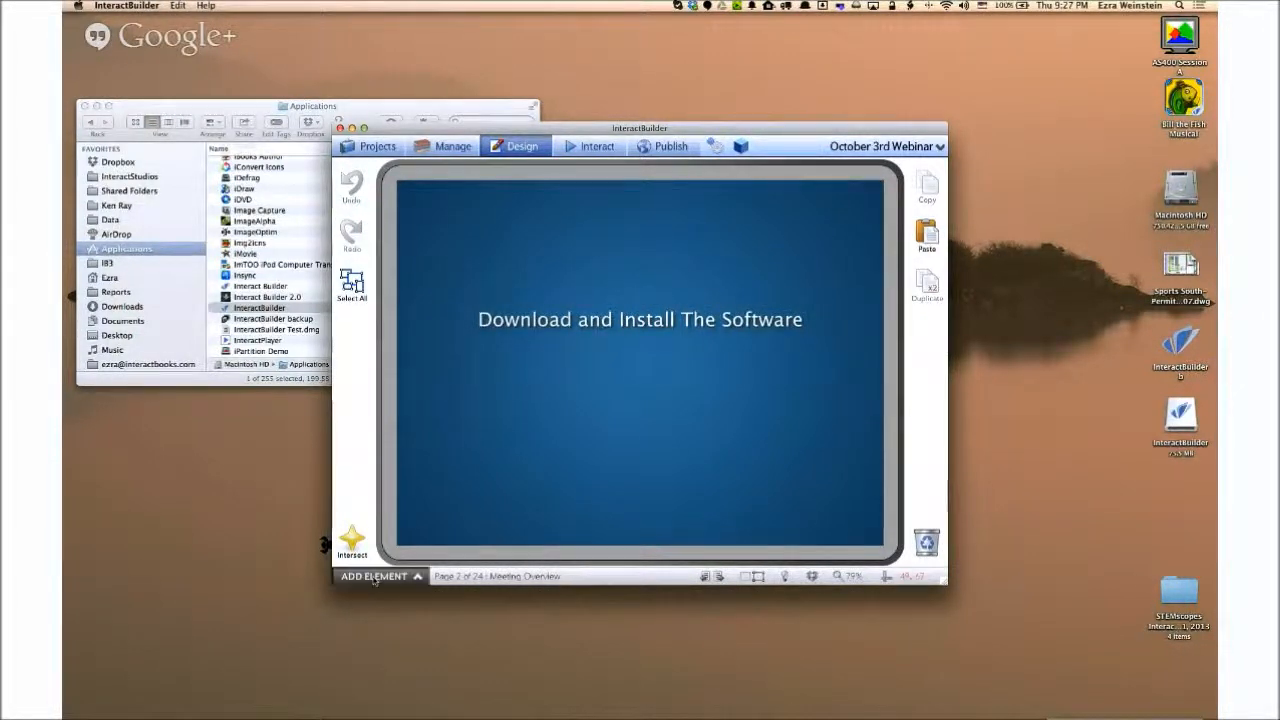
click(489, 558)
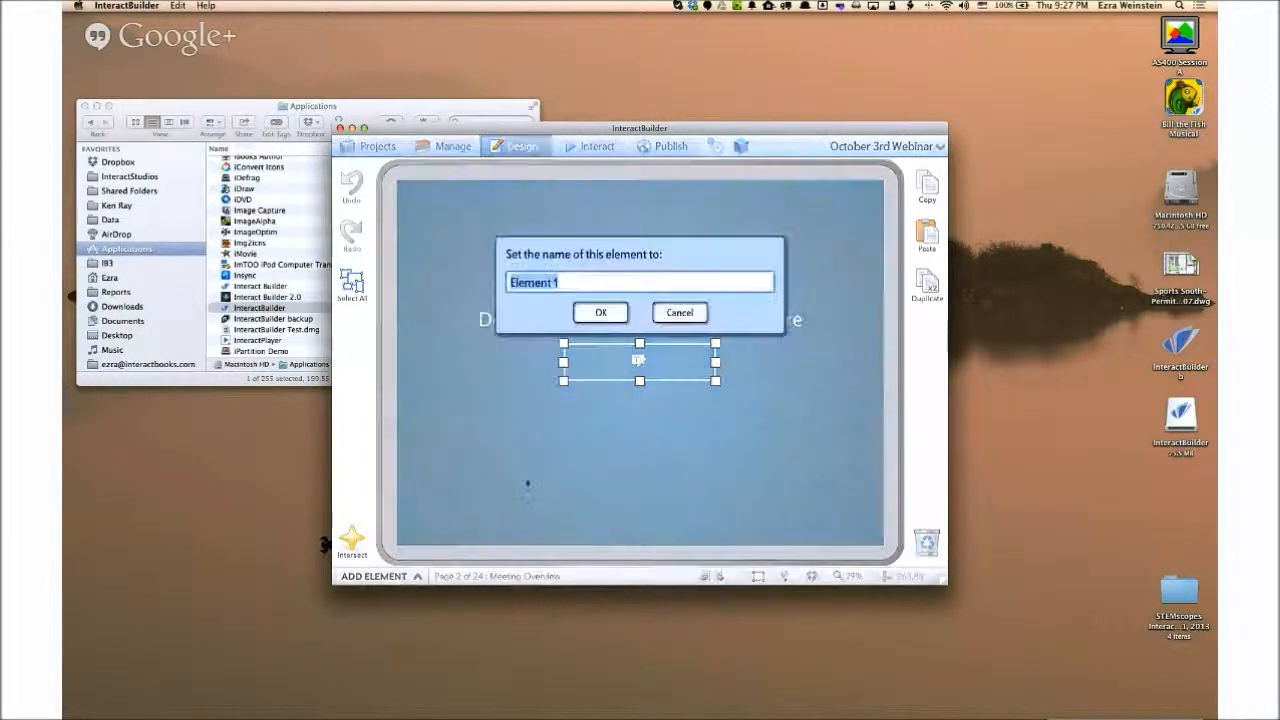
click(607, 316)
double_click(631, 360)
text(Test me now)
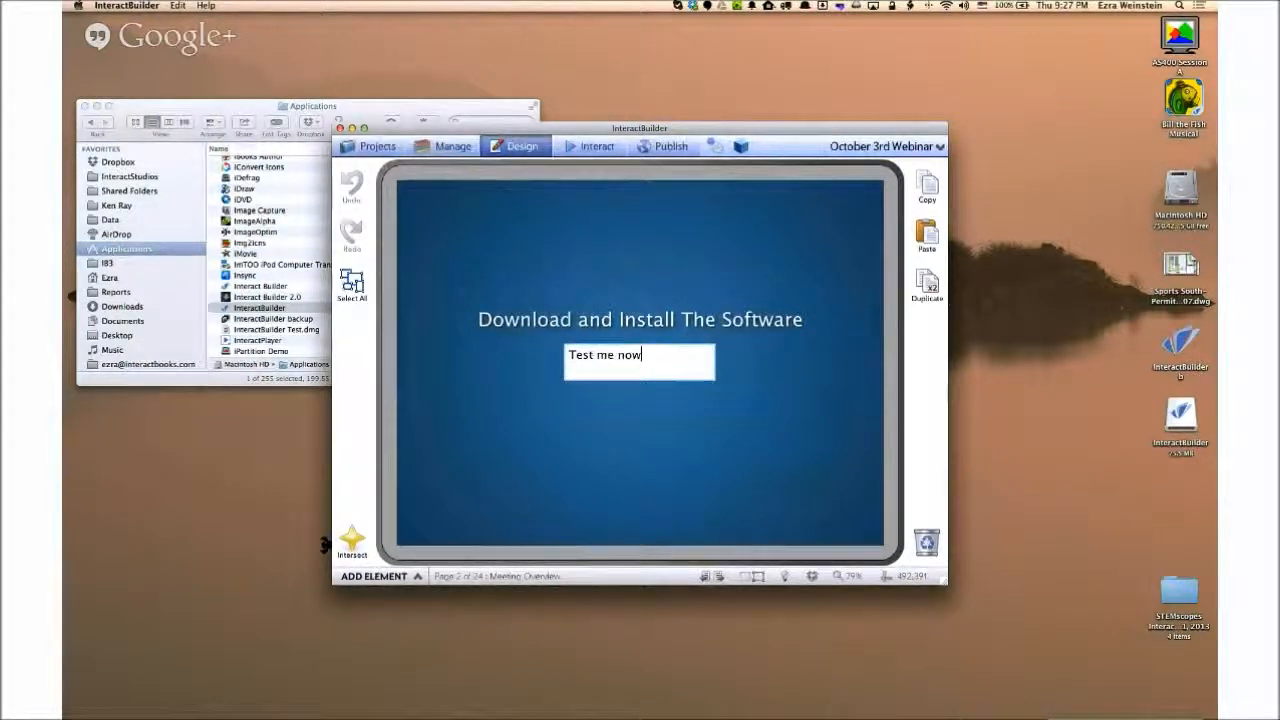
click(636, 437)
Assign Download And Install.mp3 as the Test element's narration audio and set its text highlighting to Yes.
right_click(611, 369)
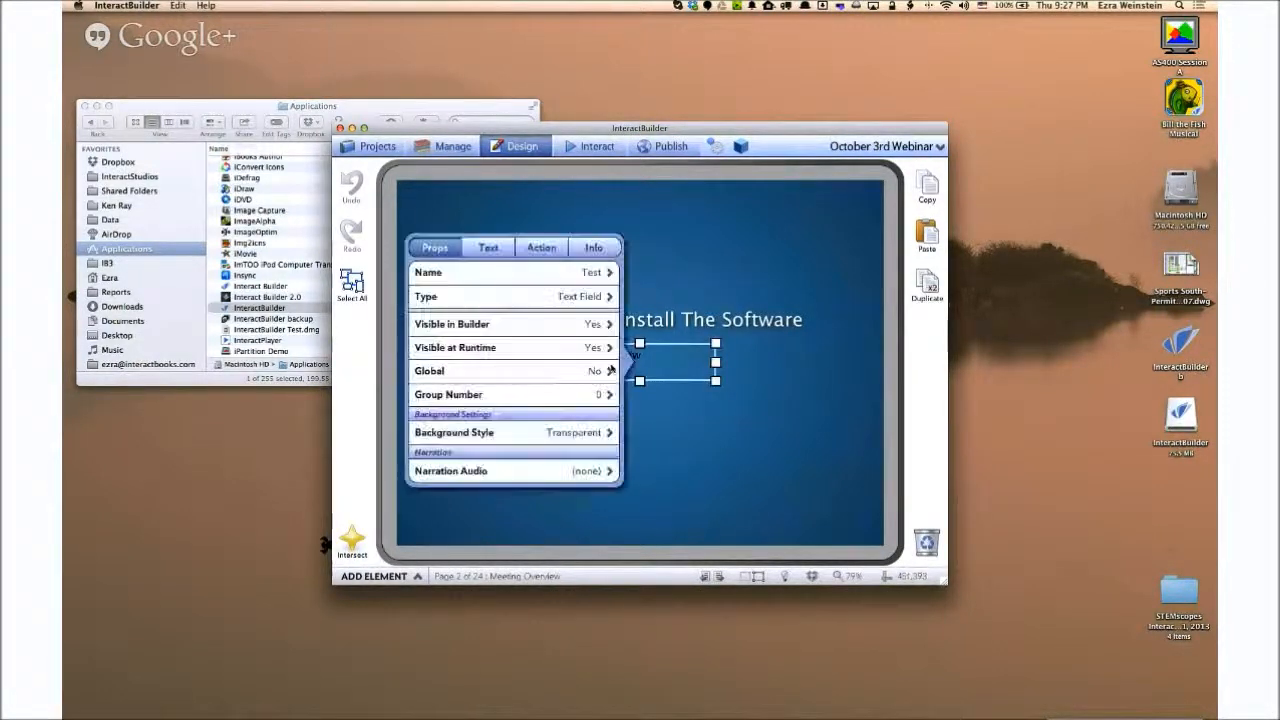
click(530, 470)
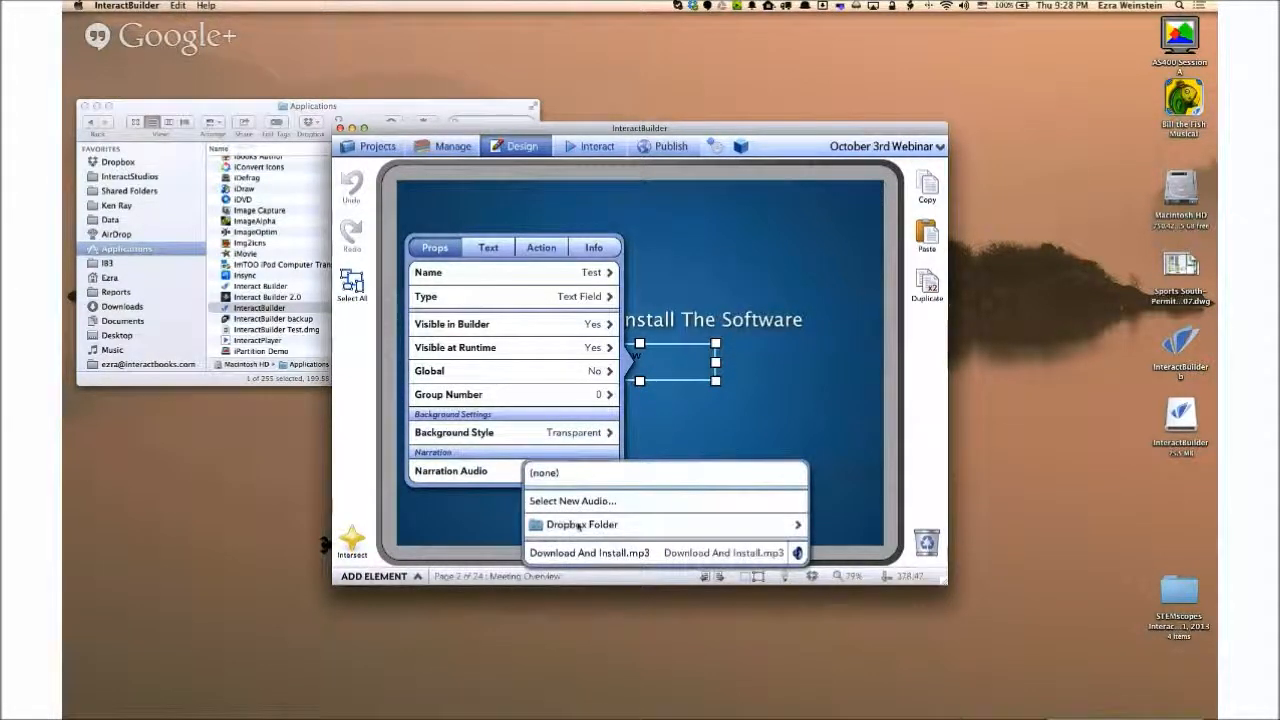
click(582, 553)
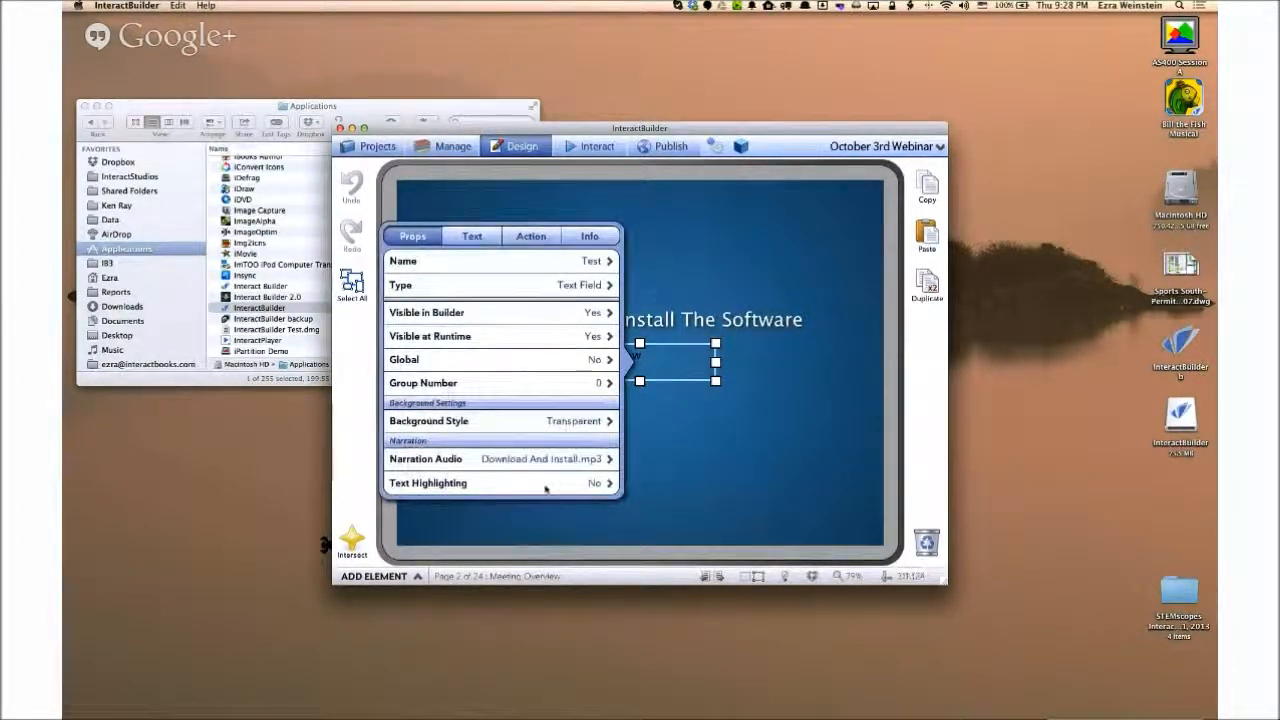
click(546, 489)
click(598, 494)
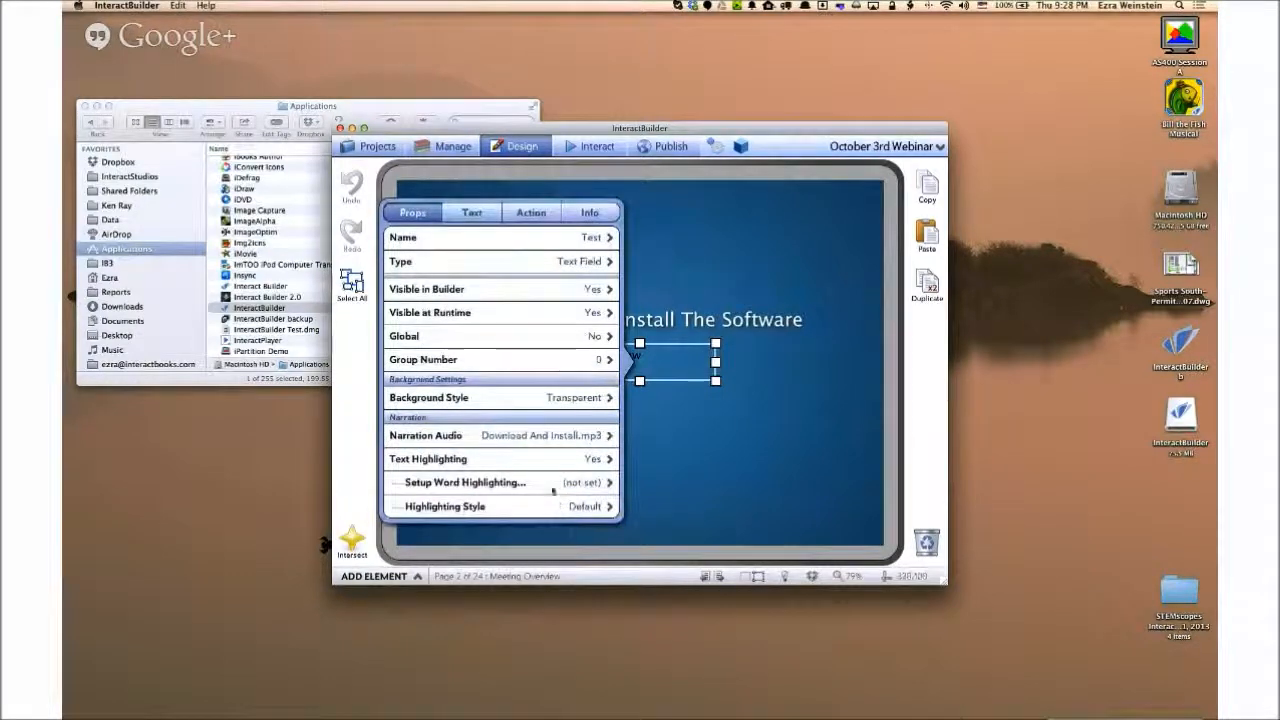
Open the word highlighting setup of the Test element, leave it unchanged and close the element's properties.
click(553, 490)
click(719, 440)
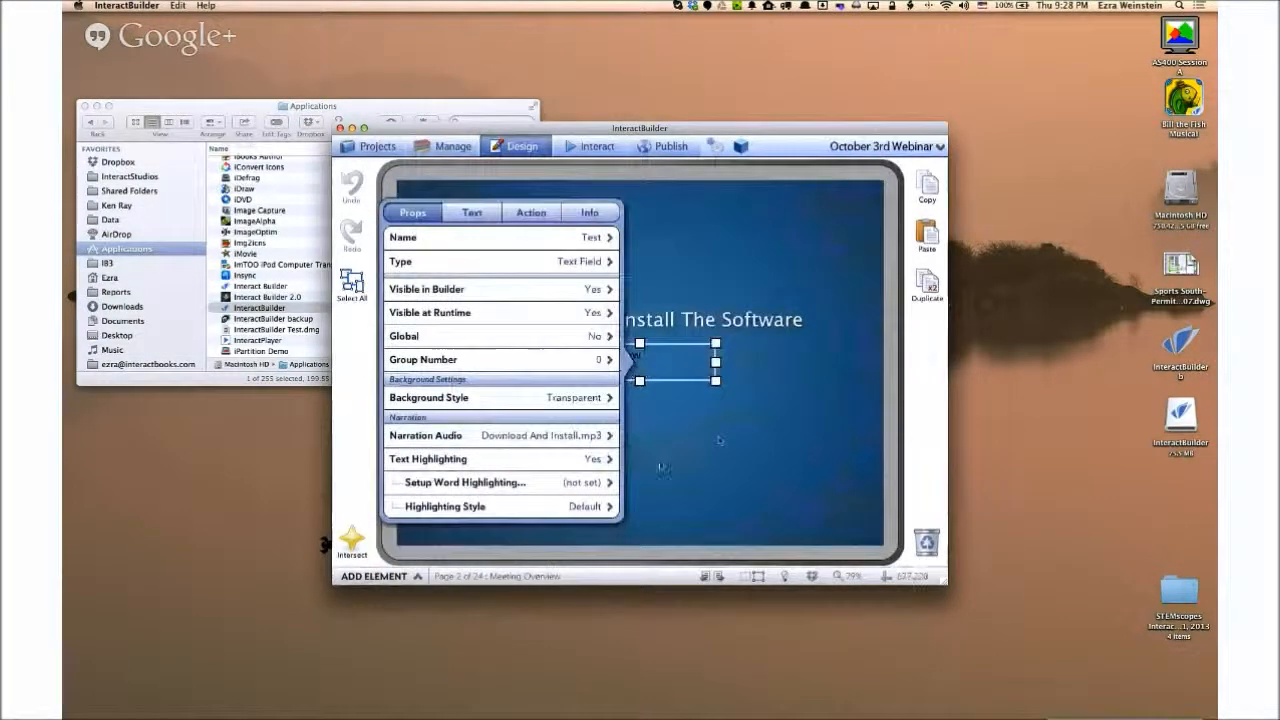
click(672, 491)
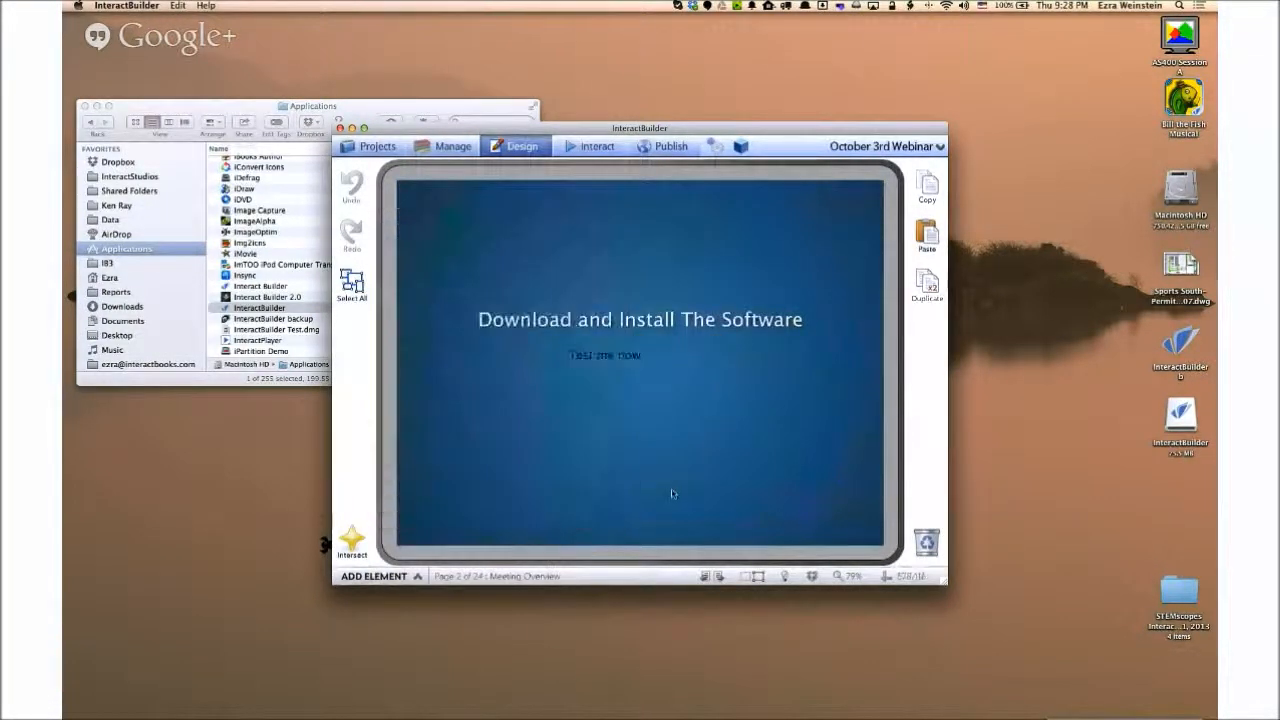
Delete the Test text element from the page.
click(585, 375)
click(927, 541)
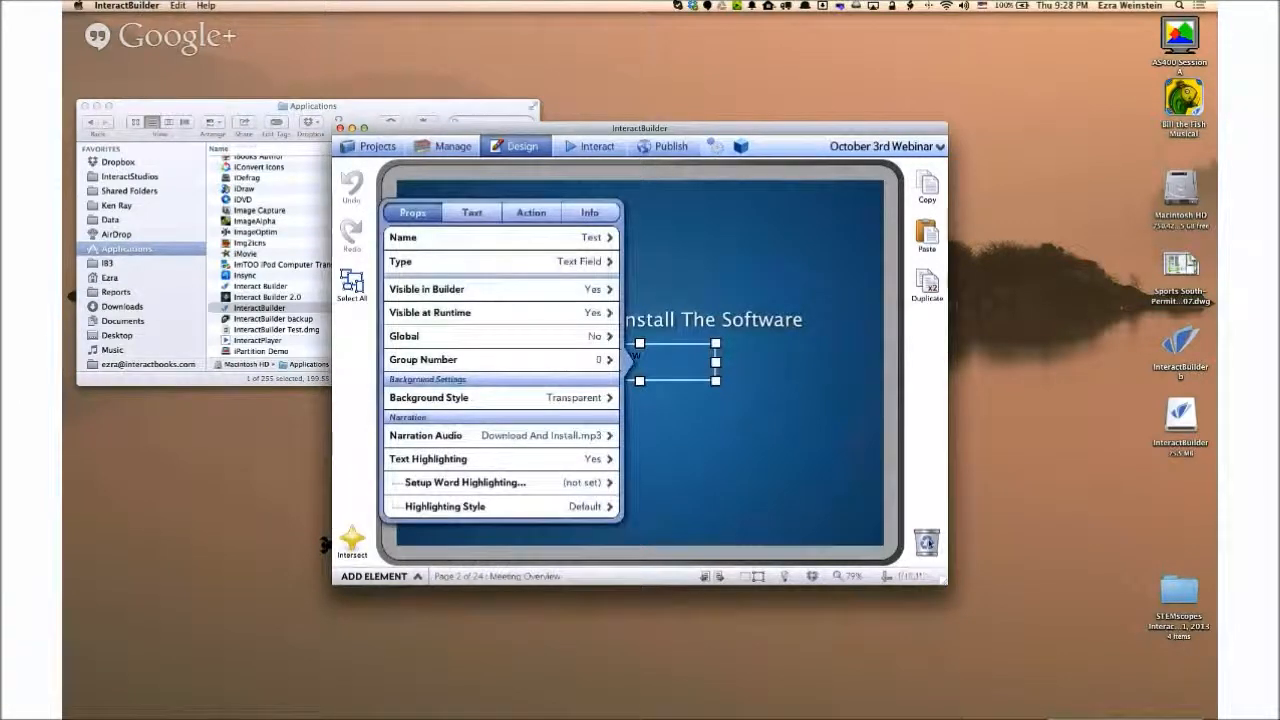
click(683, 298)
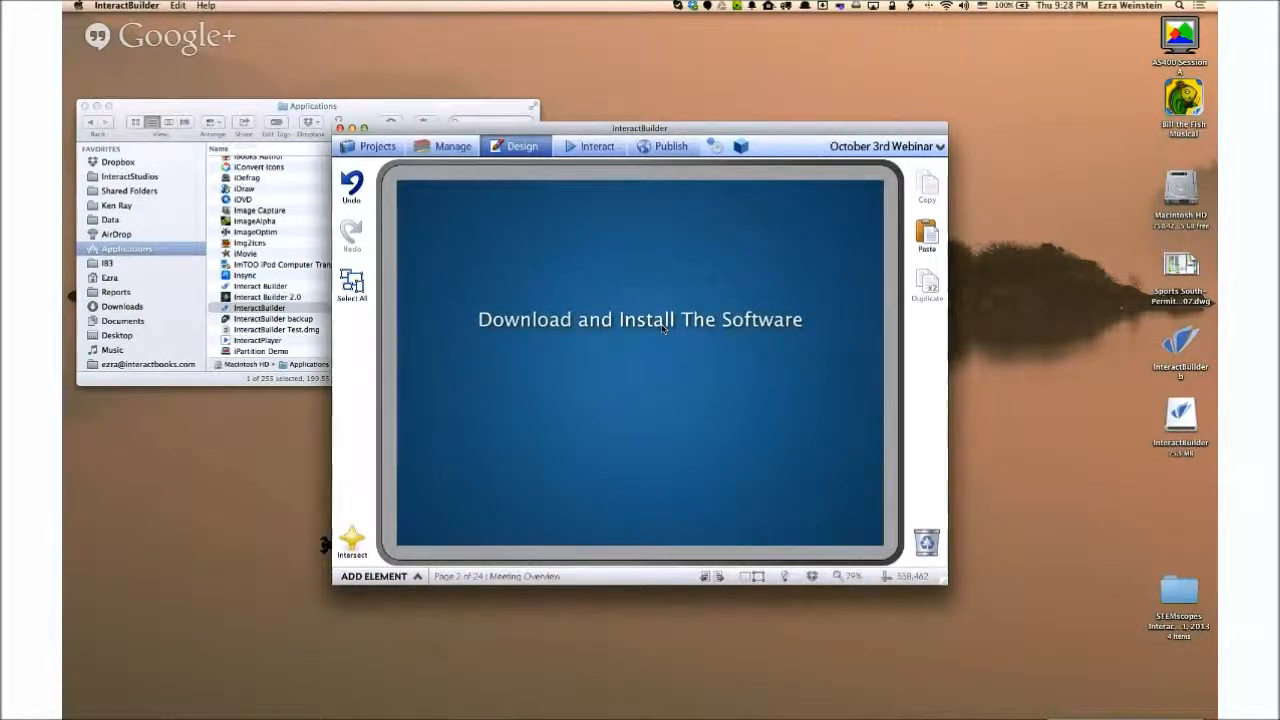
Switch to the Google Hangouts window in Chrome.
mouse_move(776, 700)
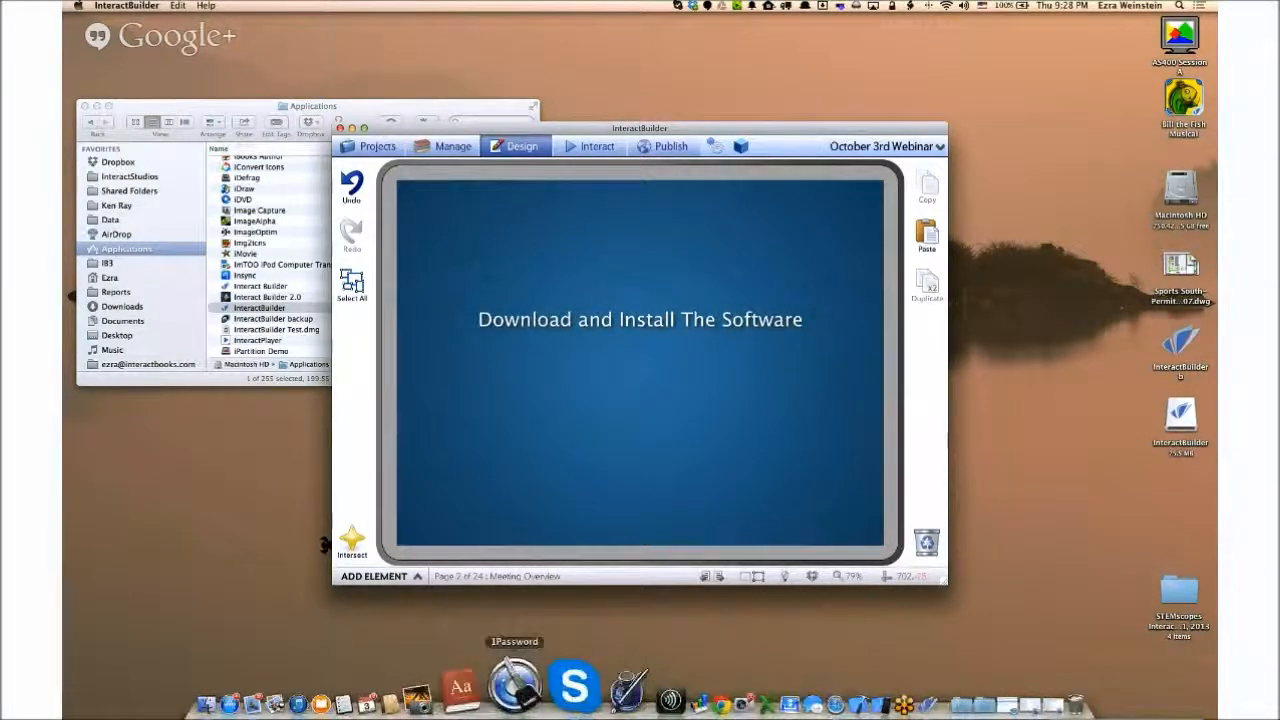
key(super+Tab)
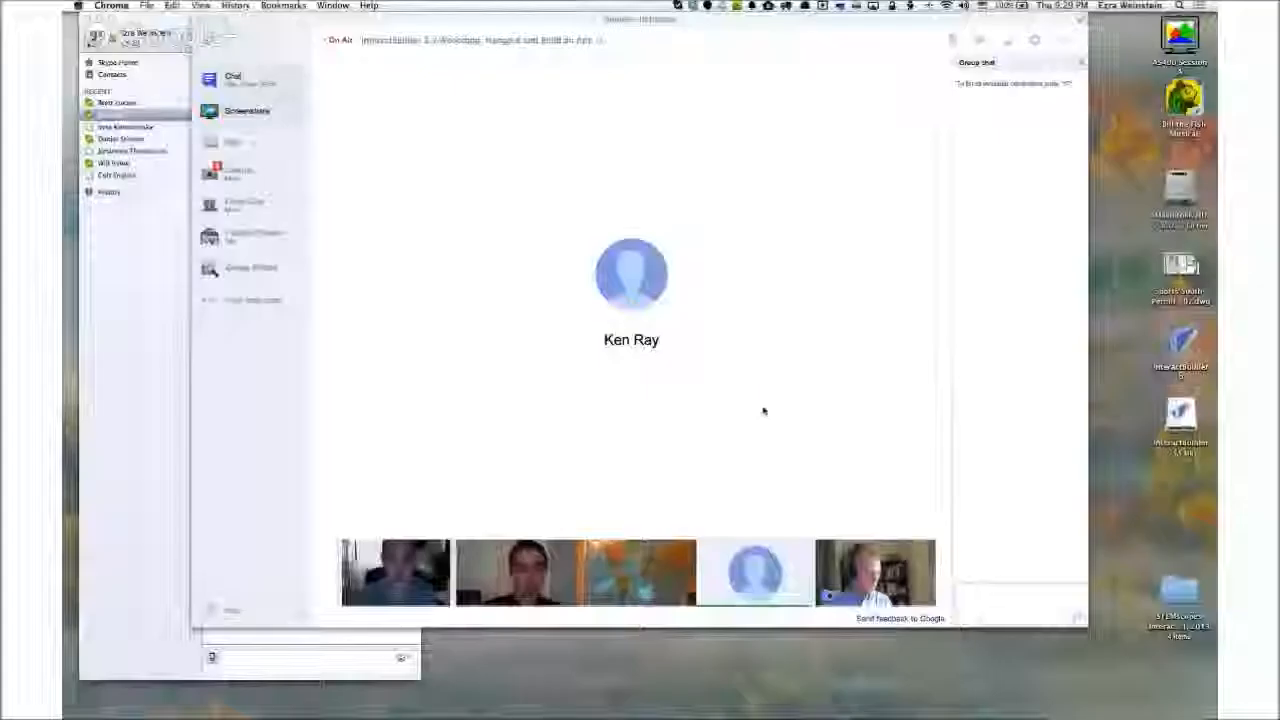
Switch back to InteractBuilder, close the STEP 1 text field's word highlighting setup and reopen it.
key(ctrl+Right)
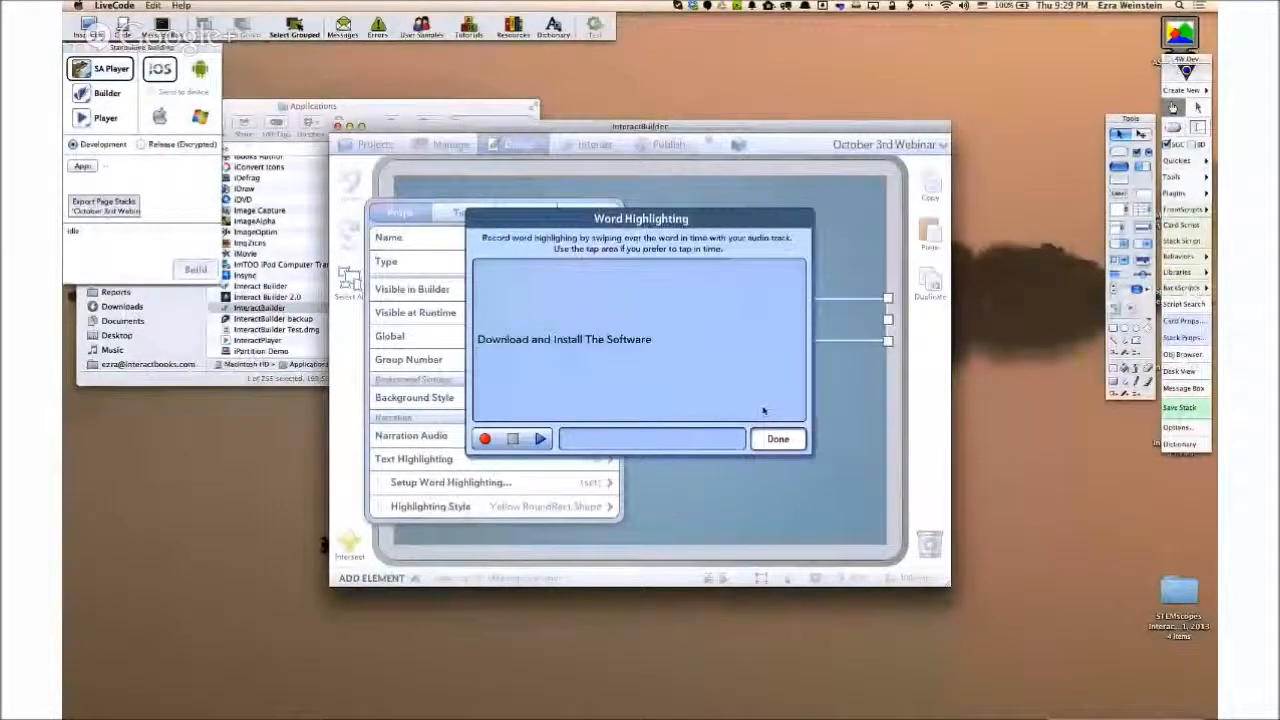
click(778, 438)
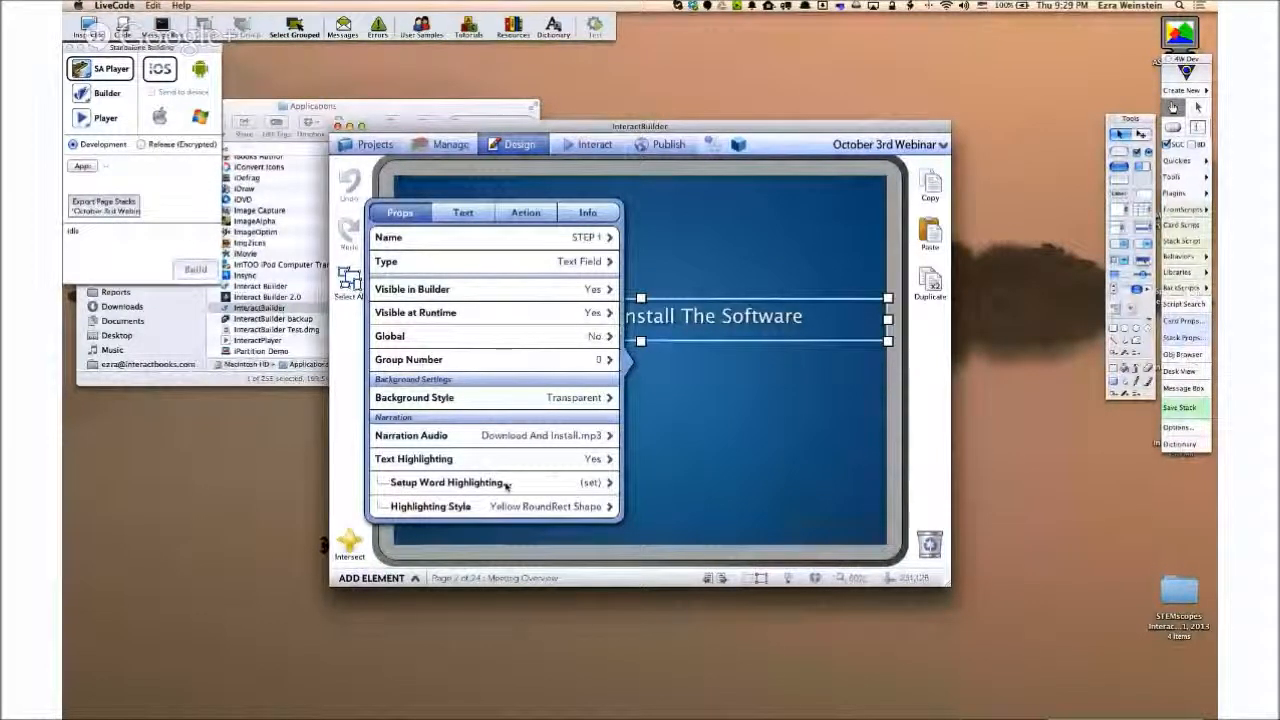
click(507, 485)
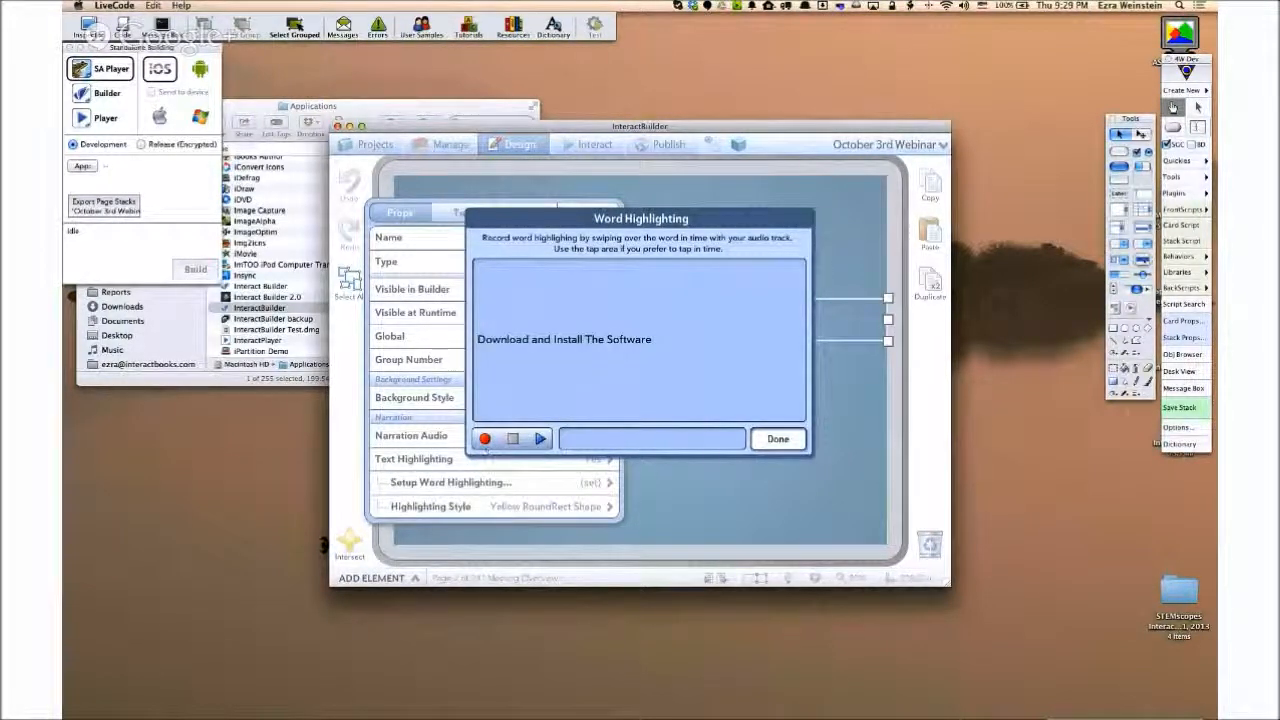
Try recording the word highlighting of "Download and Install The Software" by tapping and by swiping, and play the recording back.
click(485, 439)
click(588, 441)
click(588, 441)
click(588, 441)
click(588, 441)
click(485, 439)
click(619, 448)
click(619, 448)
click(619, 448)
click(619, 448)
click(619, 448)
click(485, 438)
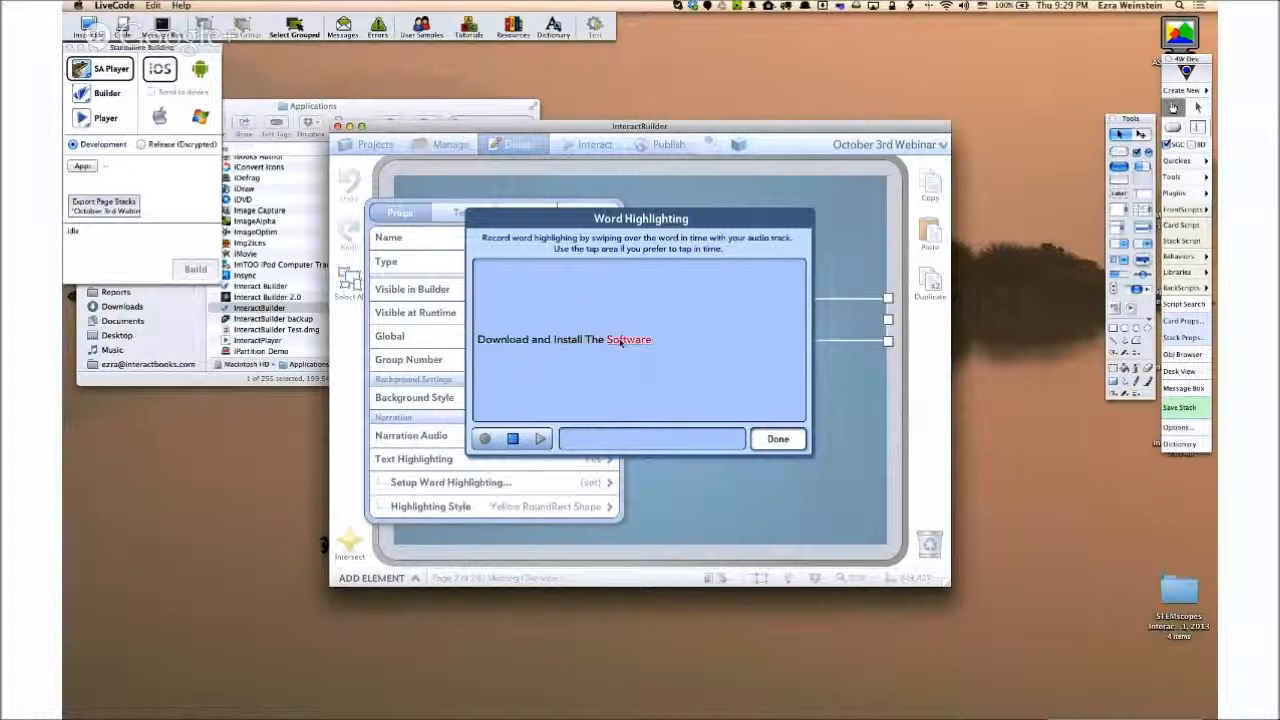
click(540, 439)
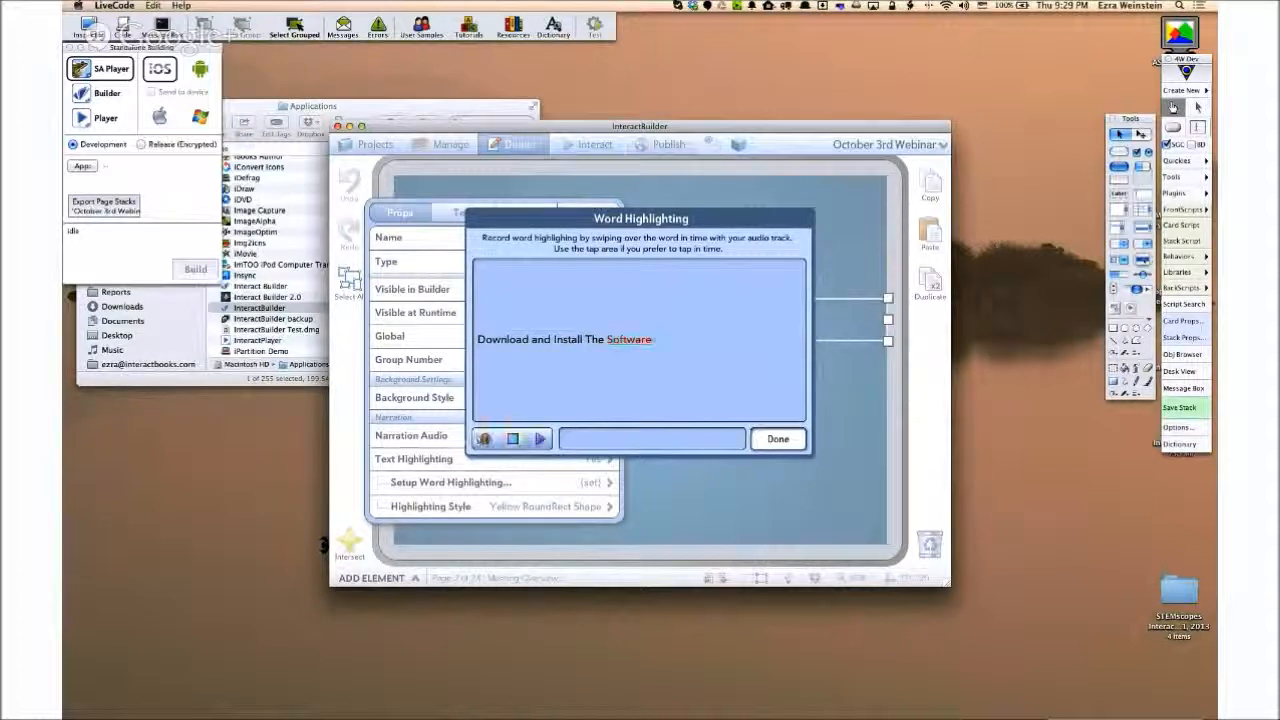
Record the word highlighting again with one tap per word in time with the narration, and finish the highlighting setup.
click(485, 440)
click(617, 443)
click(617, 443)
click(617, 443)
click(617, 443)
click(617, 443)
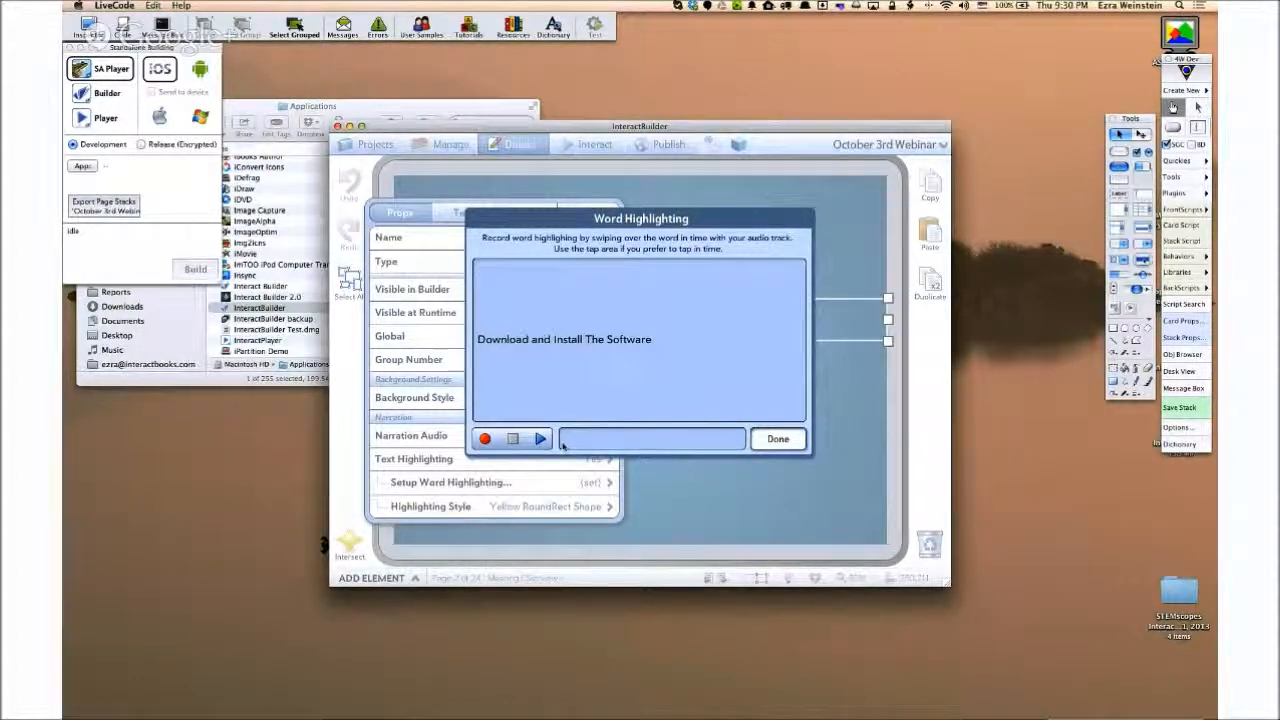
click(766, 441)
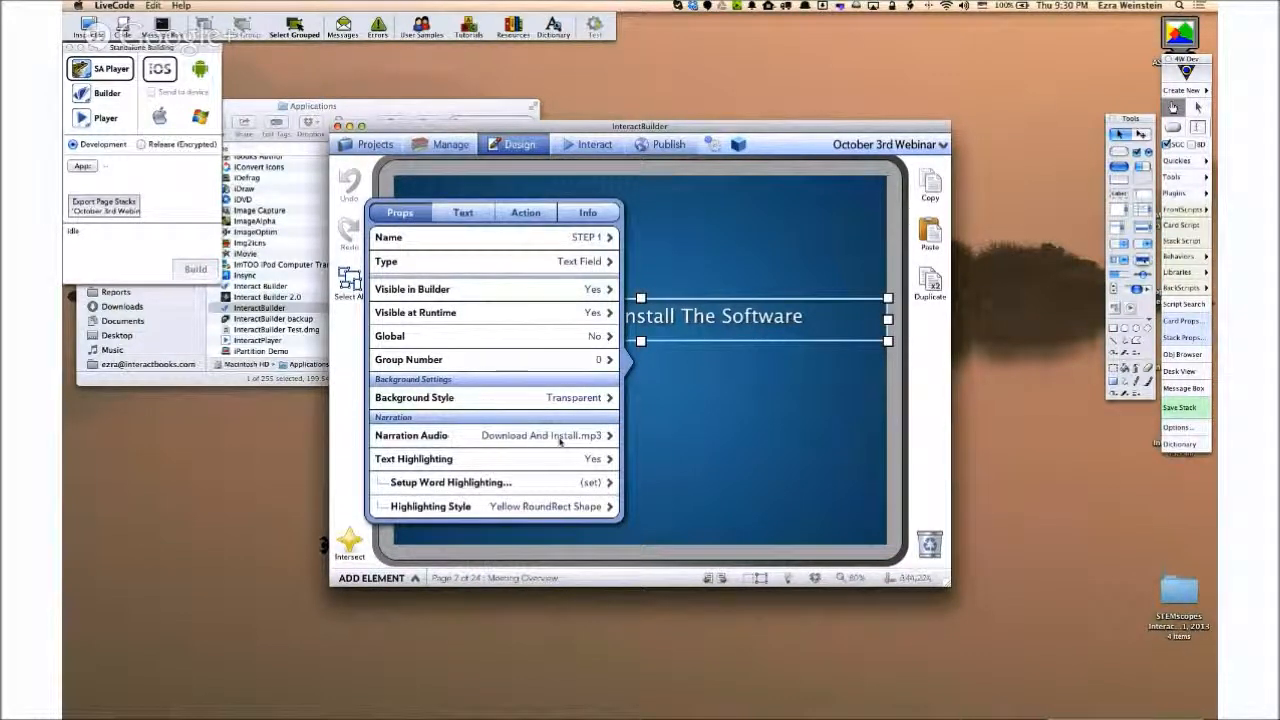
Choose Yellow RoundRect Shape as the text's highlighting style and close the element's properties.
click(533, 507)
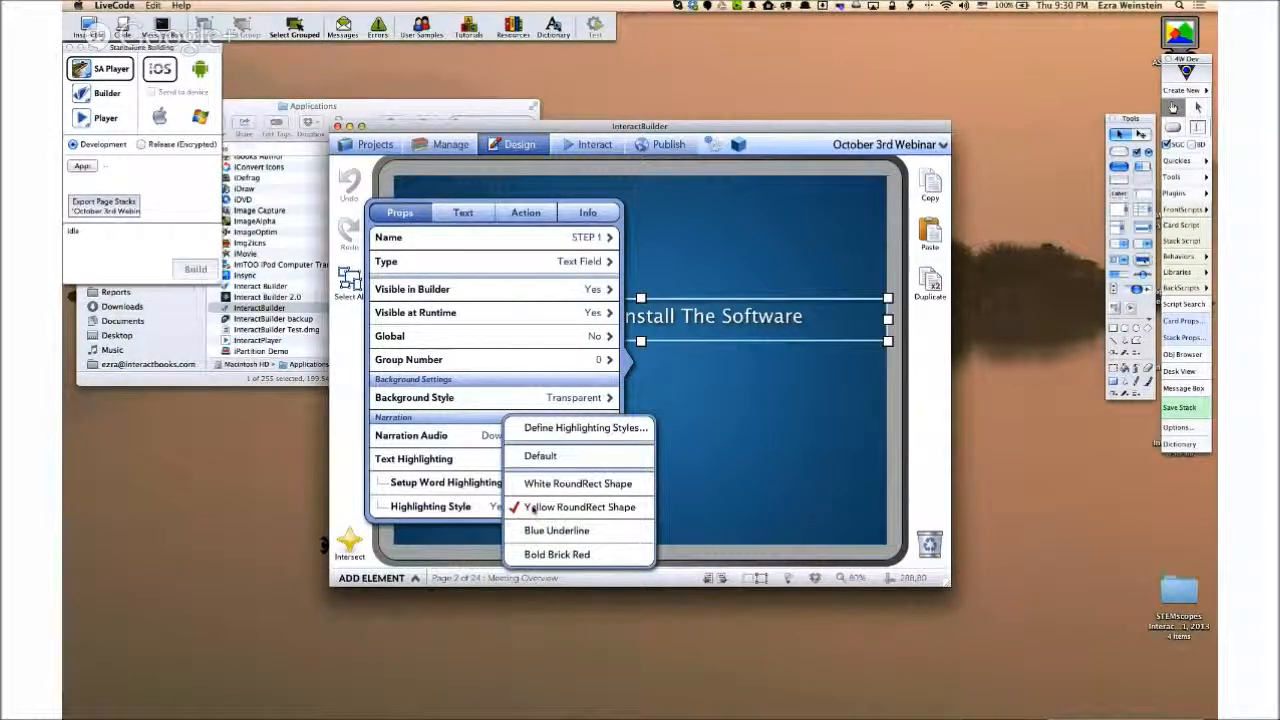
click(558, 507)
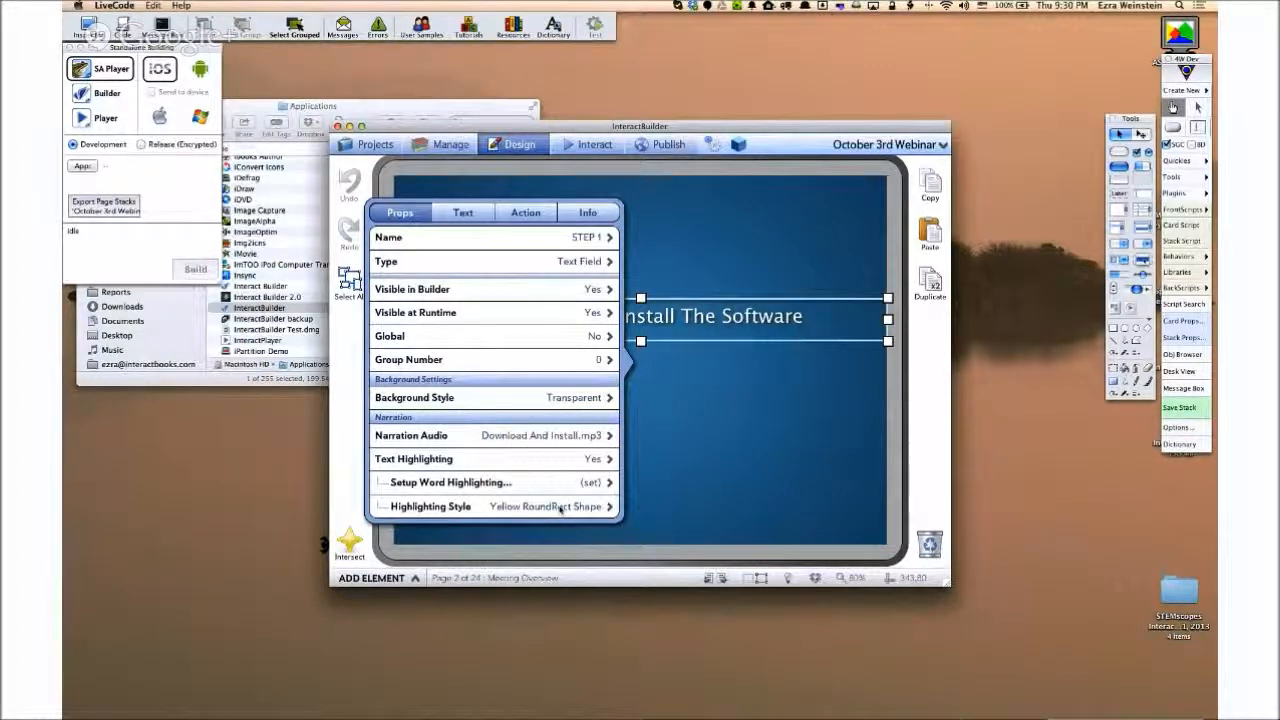
click(672, 430)
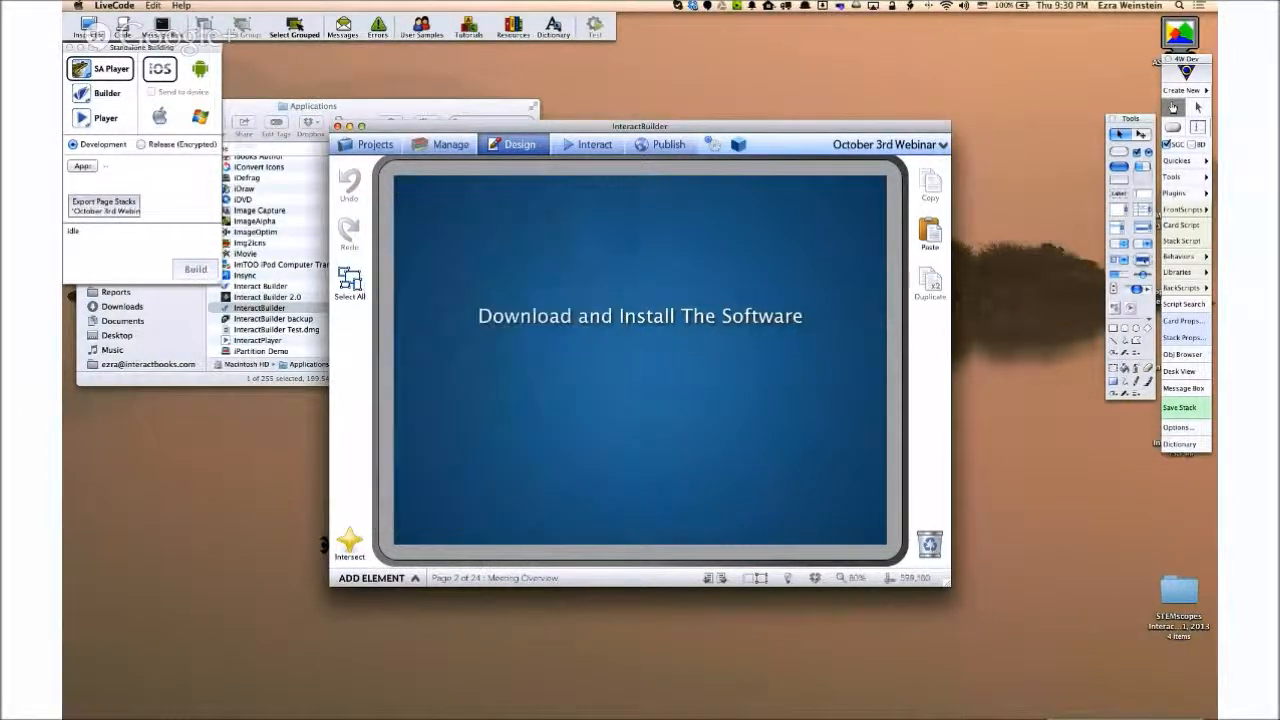
Preview the Meeting Overview page in Interact mode and reload page 2 to replay its narrated highlighting.
click(594, 145)
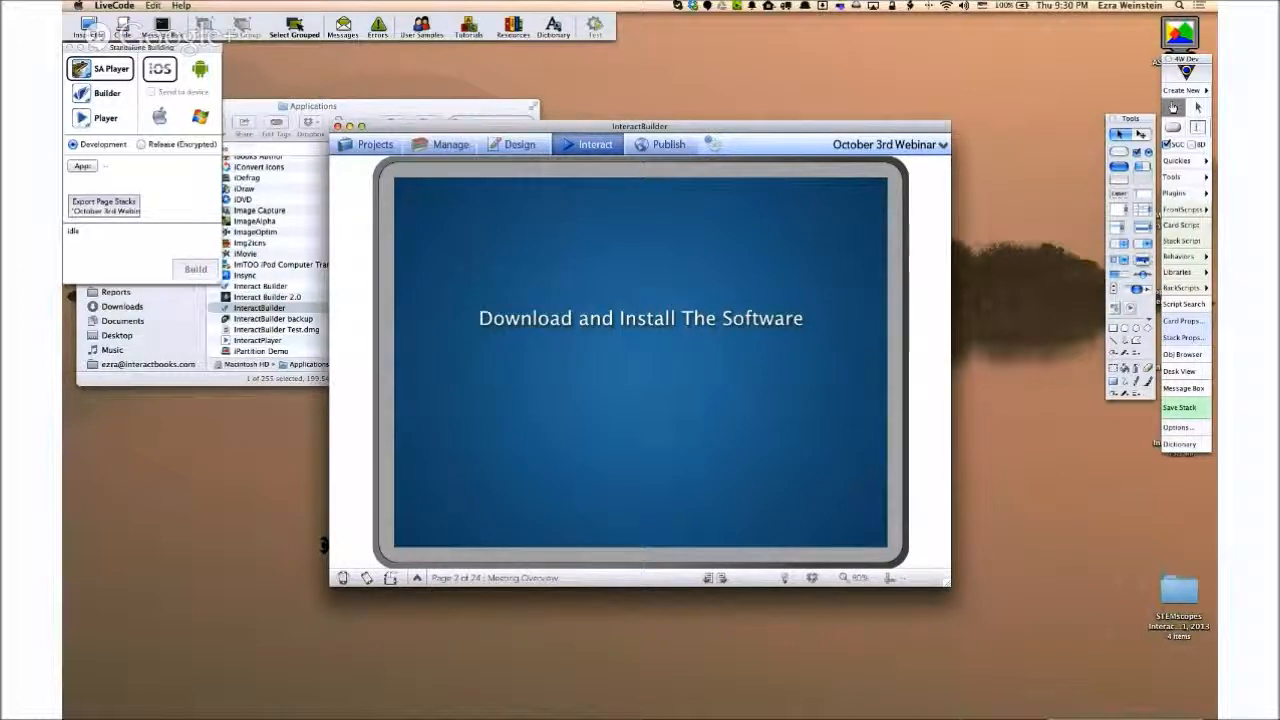
click(878, 145)
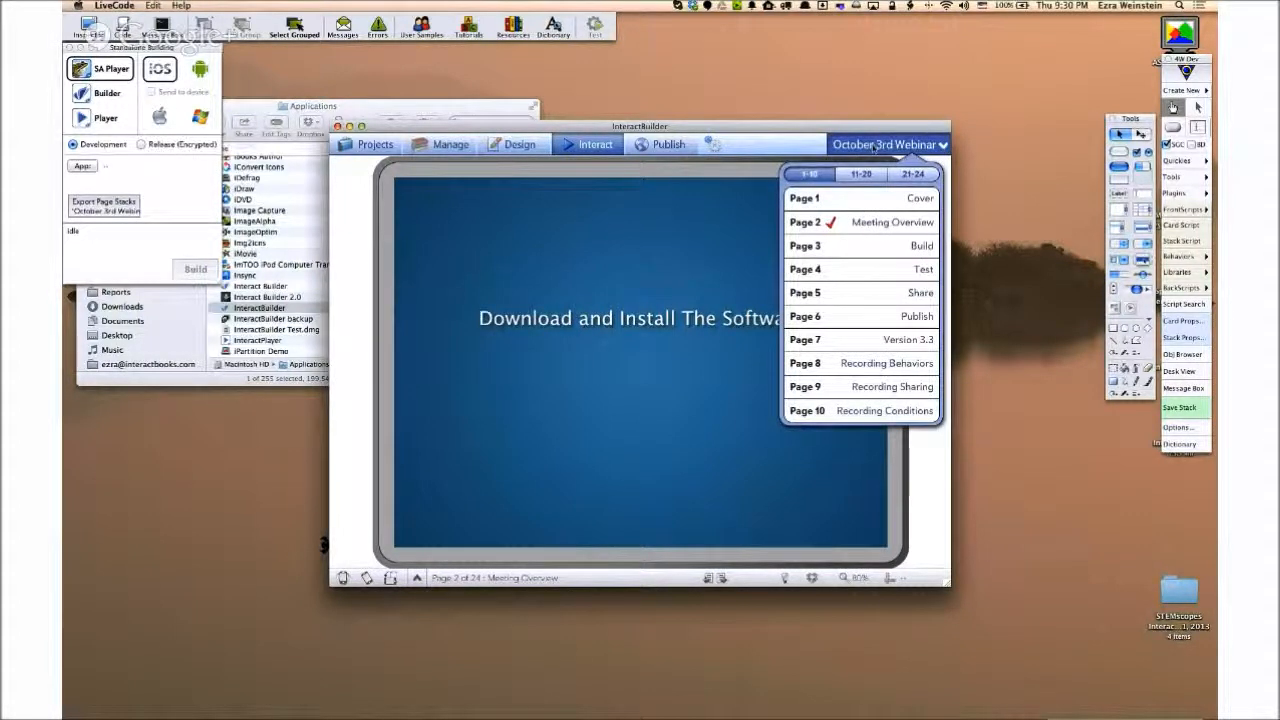
click(819, 228)
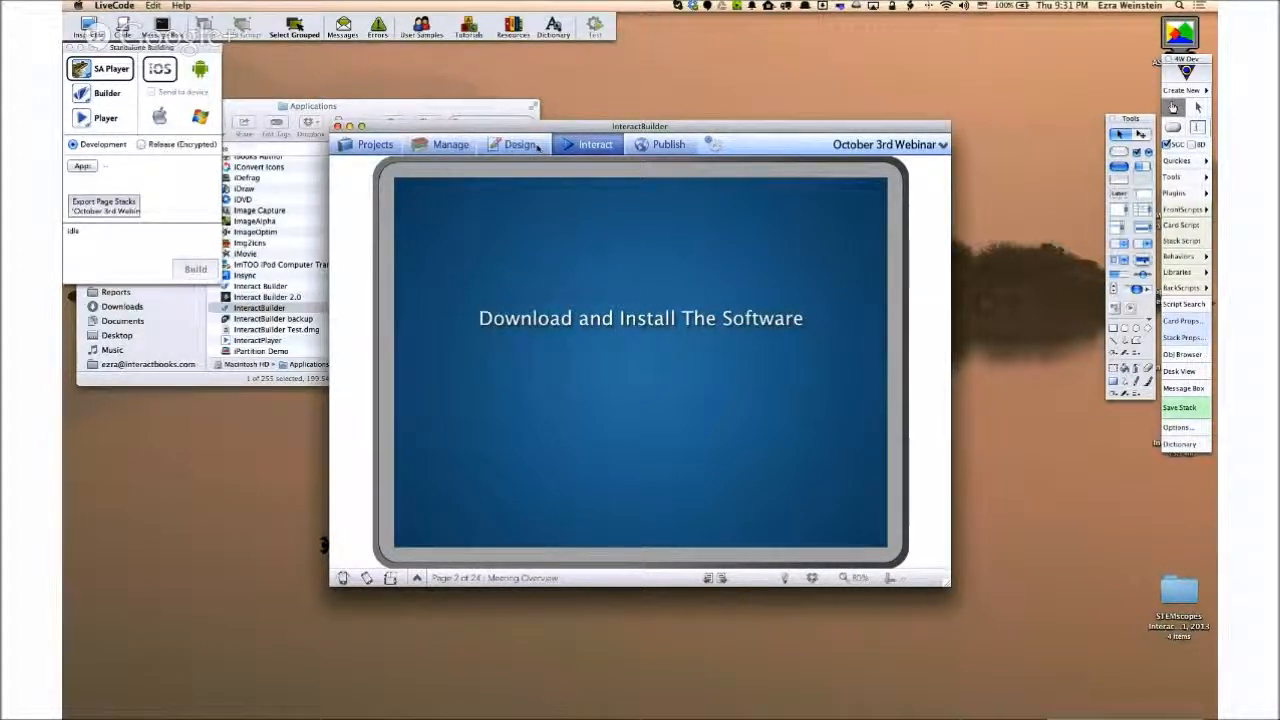
Go to page 17, Text Highlighting, in the project preview and advance to the following page.
click(932, 146)
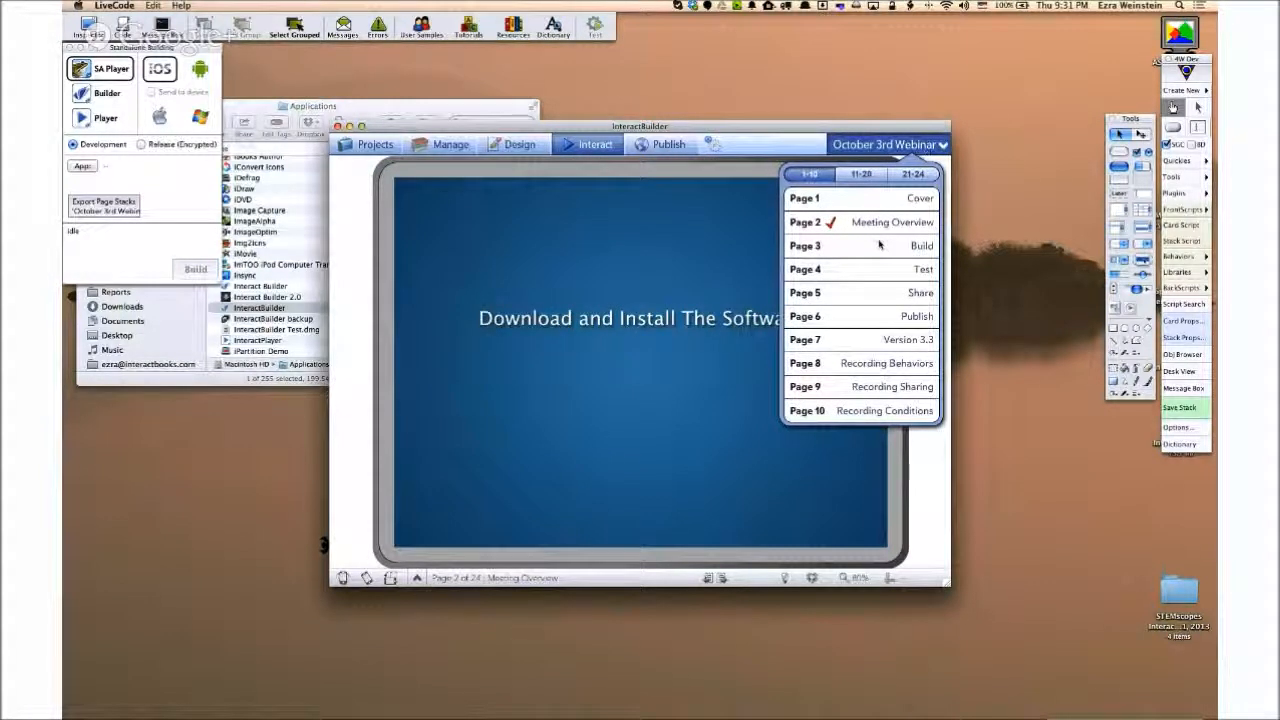
click(903, 175)
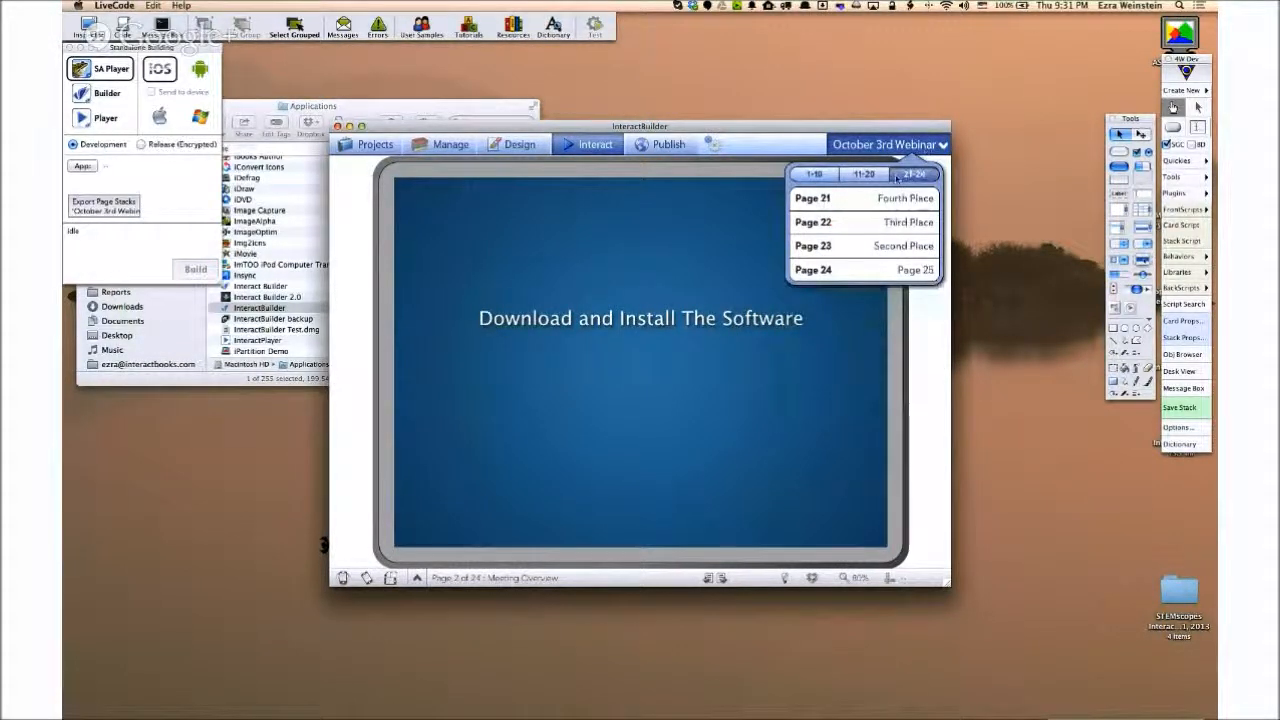
click(865, 175)
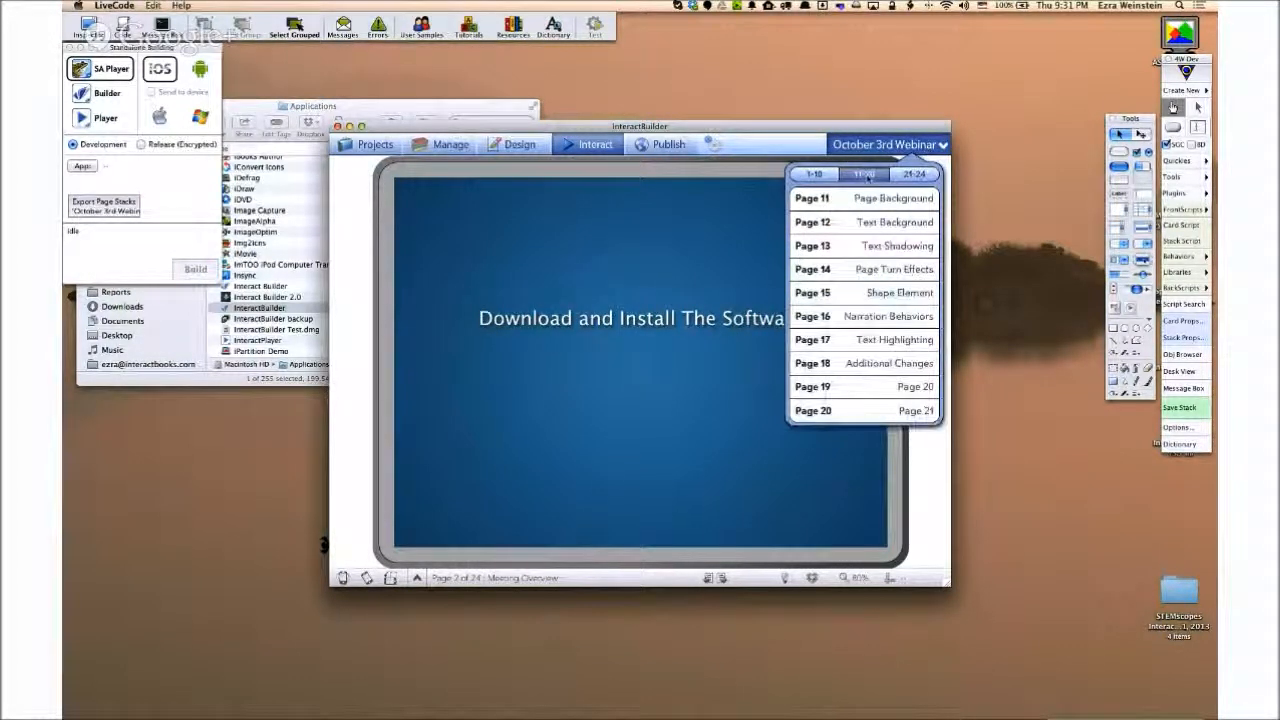
click(844, 339)
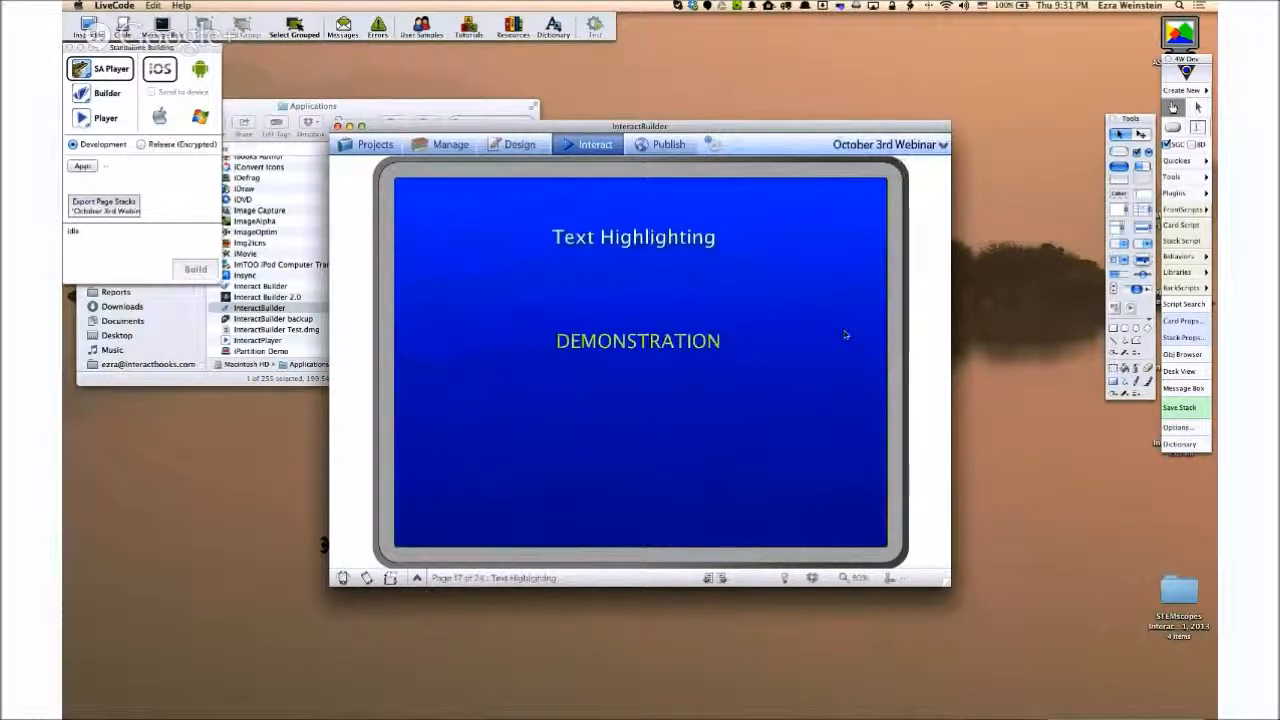
click(720, 578)
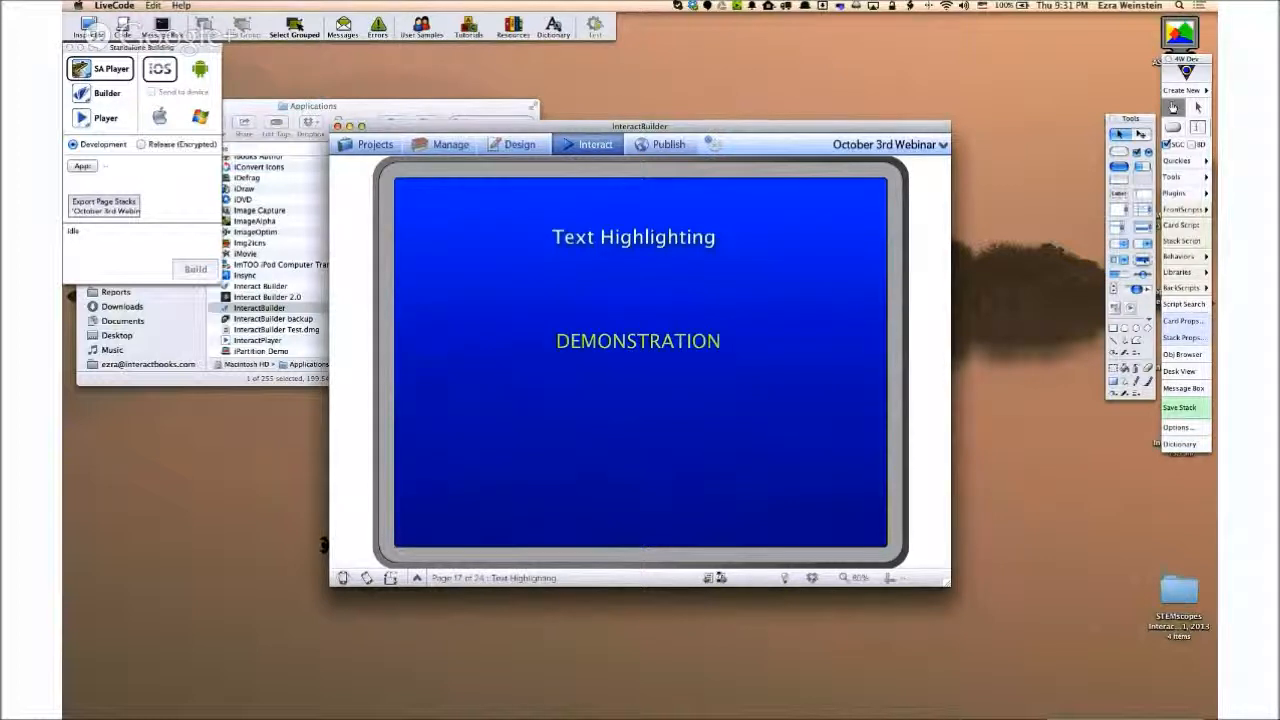